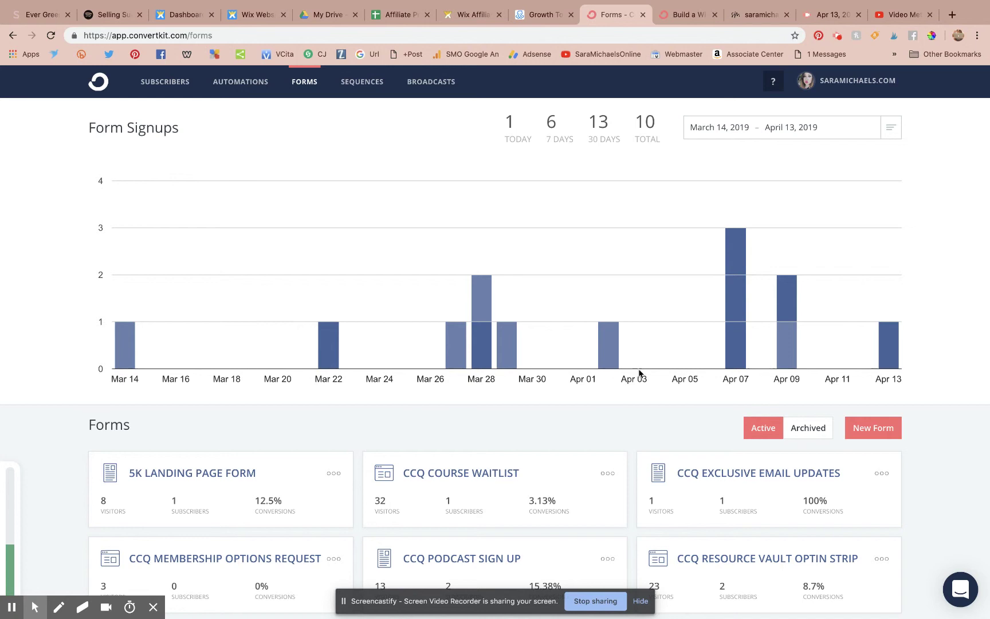
Open saramichaels.com in a new browser tab and dismiss its Facebook changes pop-up.
left_click(950, 15)
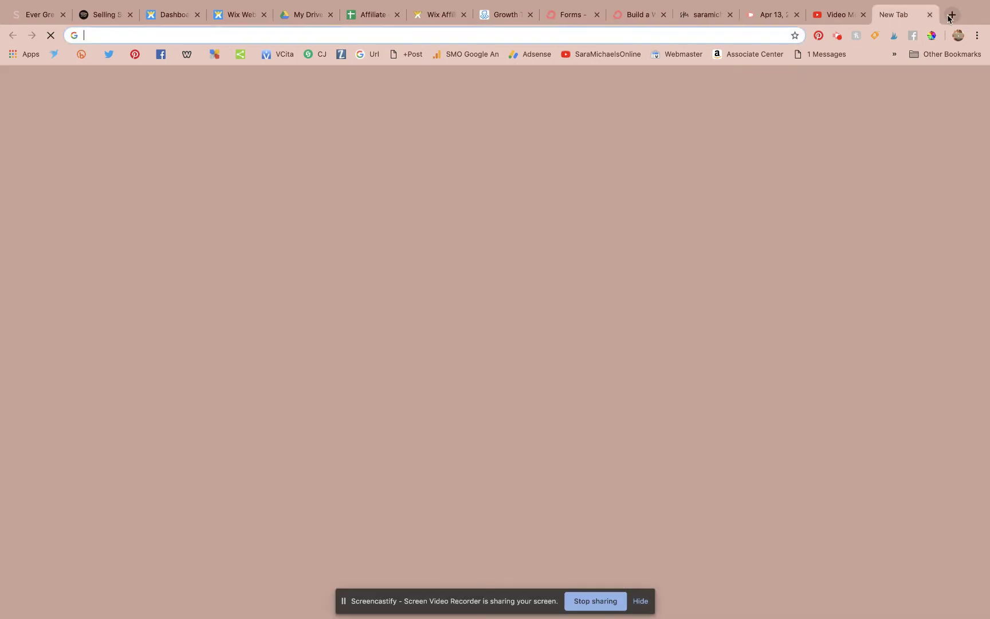
type("saramichaels.")
key("Return")
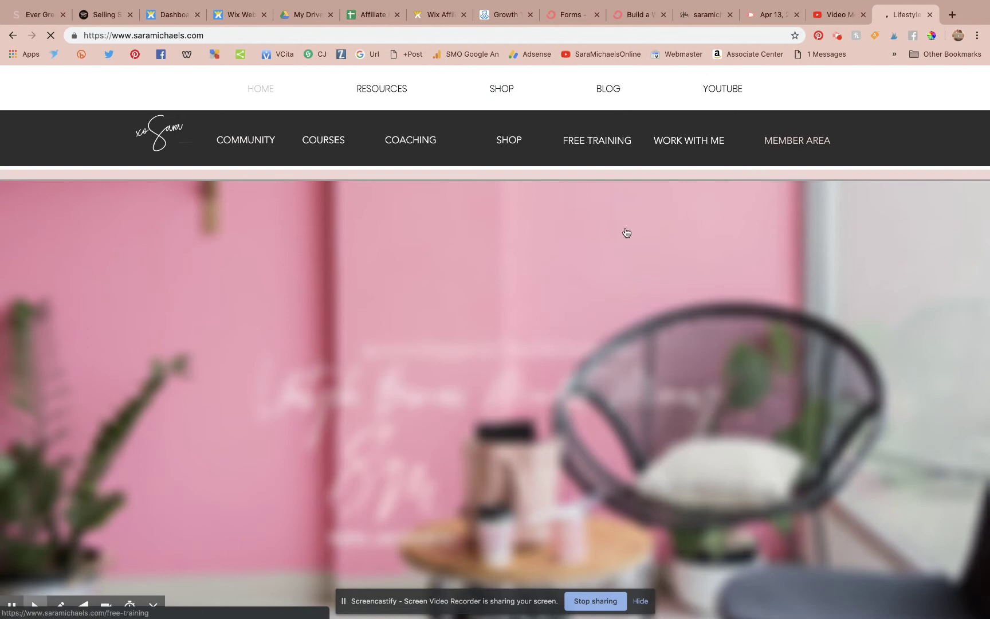
scroll(660, 289, "down", 10)
scroll(660, 291, "down", 5)
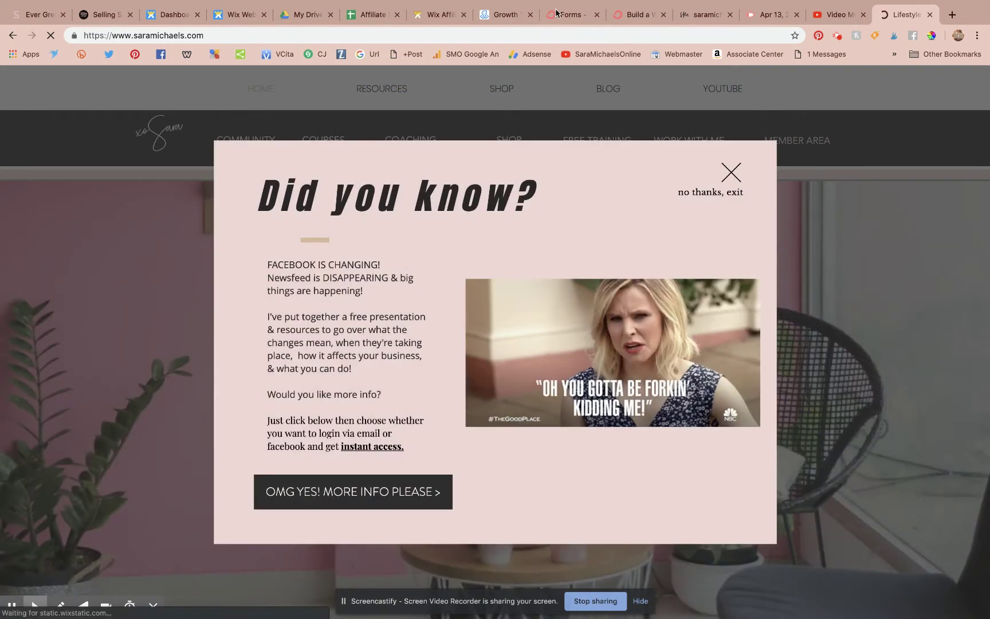
left_click(734, 171)
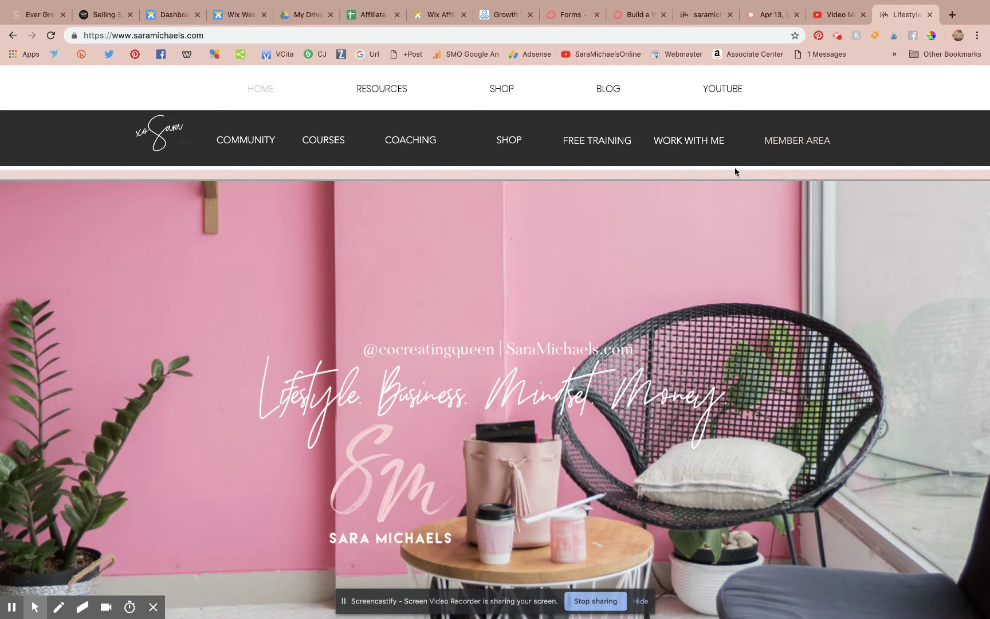
Go to the website's Resources page and access The Vault from it.
left_click(388, 89)
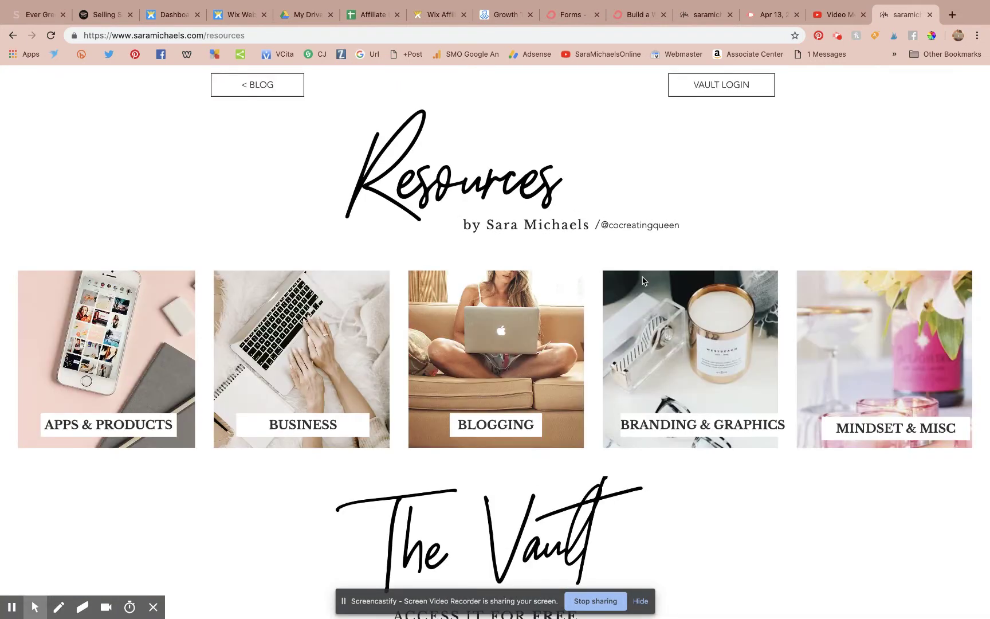
scroll(749, 170, "down", 10)
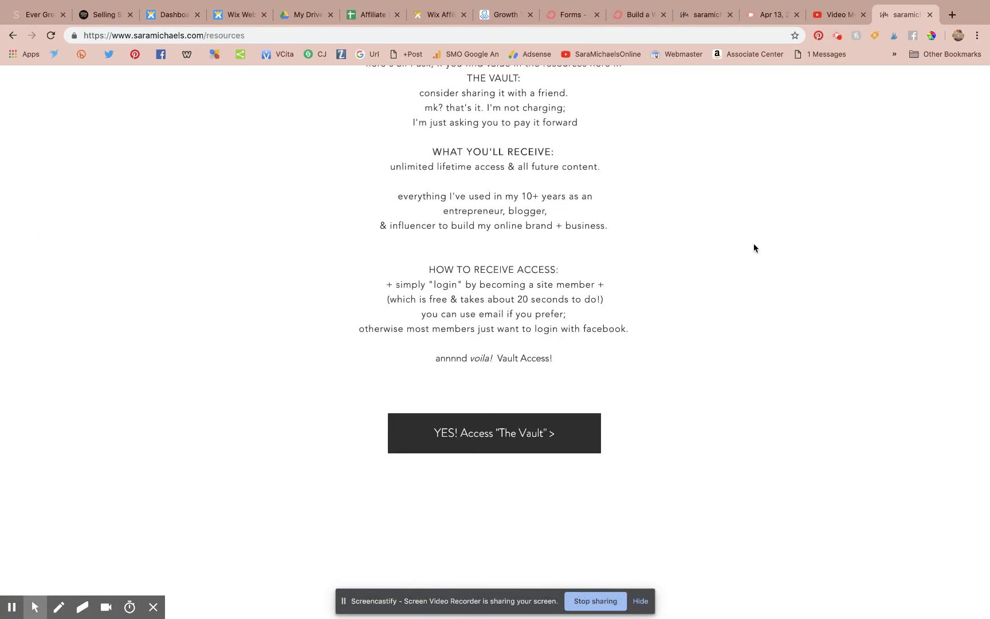
scroll(753, 235, "up", 15)
scroll(753, 235, "down", 16)
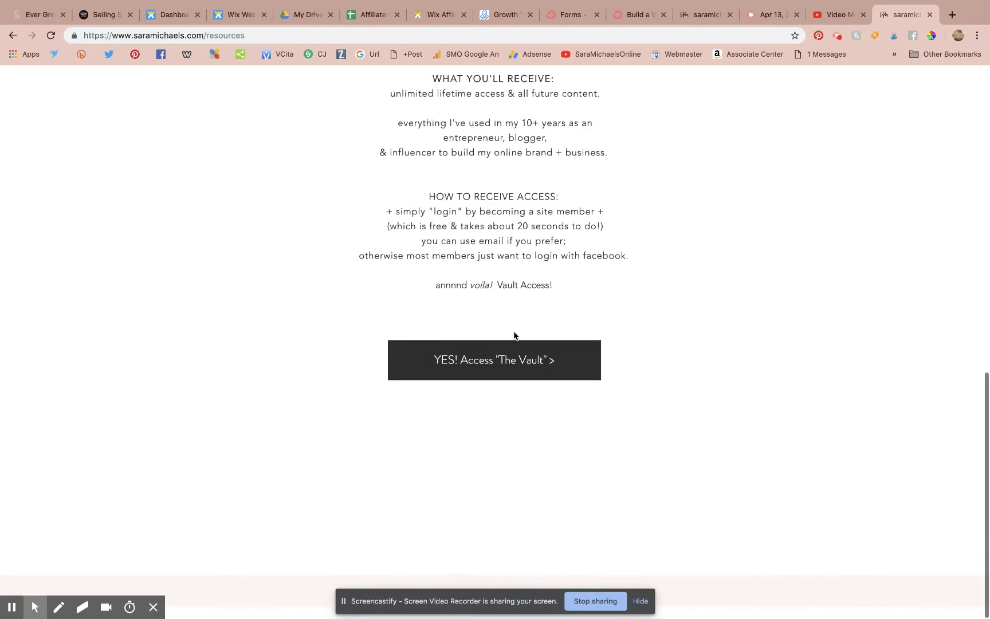
left_click(484, 359)
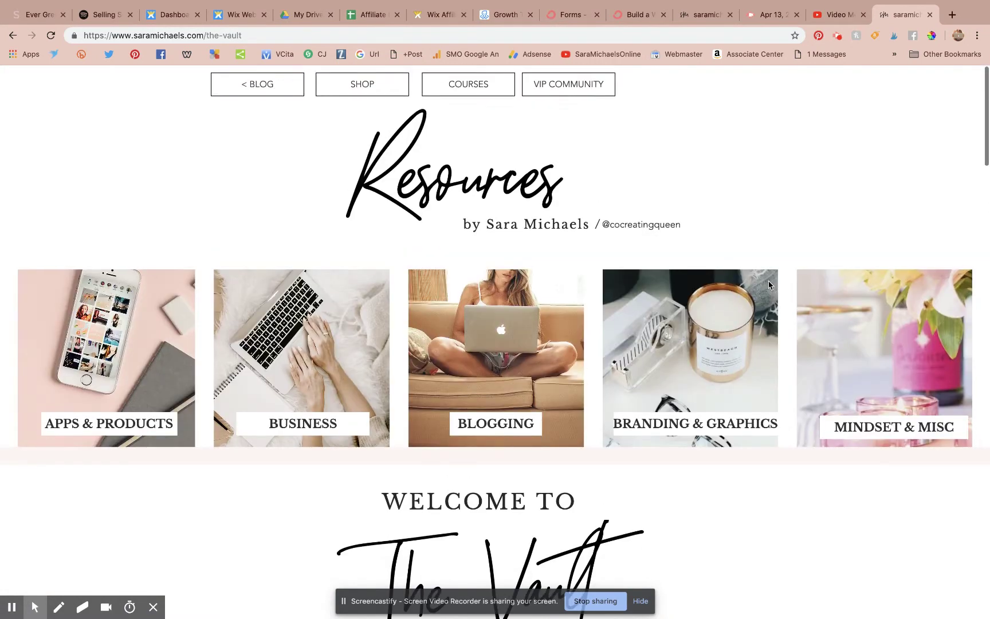
Look through The Vault and open its "Email, List-Building, & Lead Pages" topic.
scroll(768, 285, "down", 6)
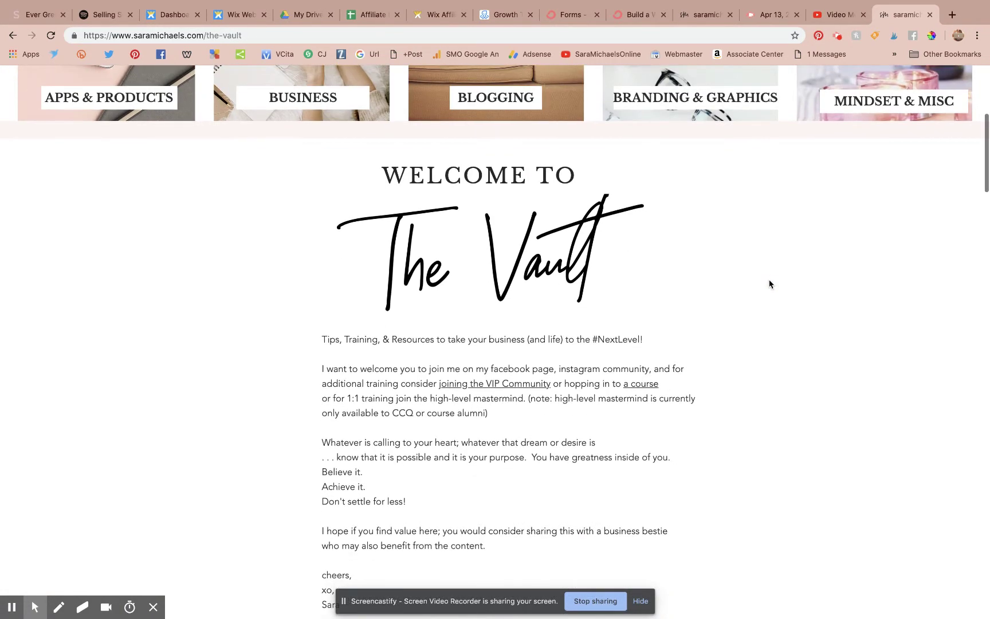
scroll(768, 284, "down", 7)
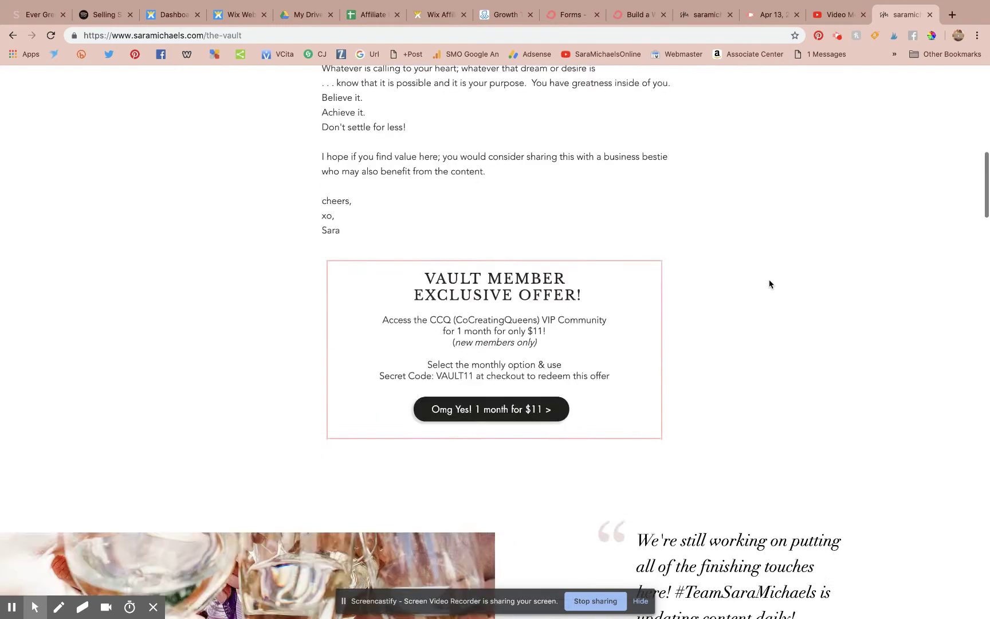
scroll(768, 285, "down", 8)
scroll(768, 284, "down", 1)
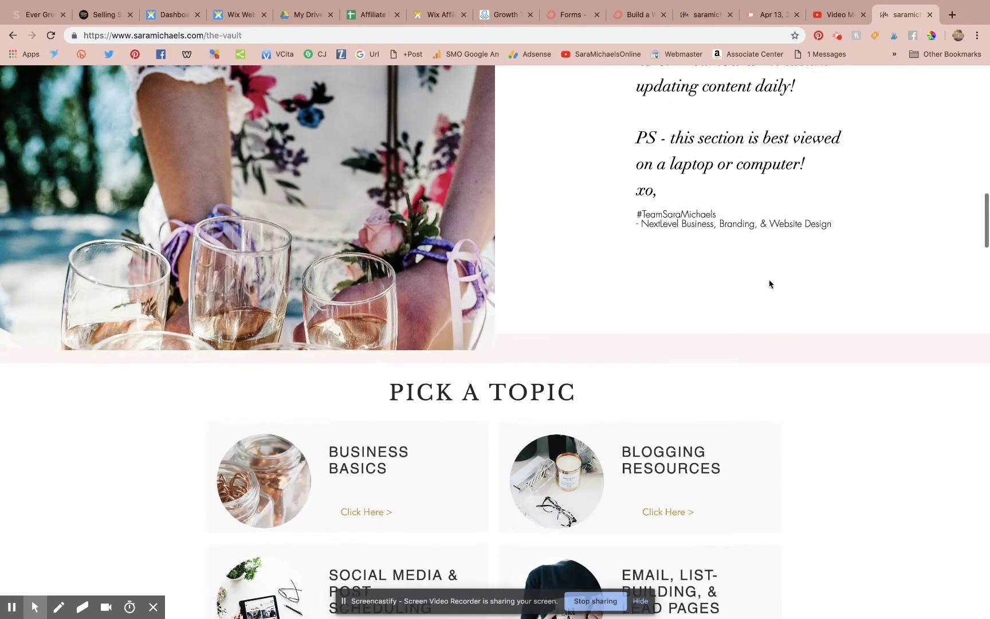
scroll(768, 284, "up", 5)
scroll(768, 284, "down", 9)
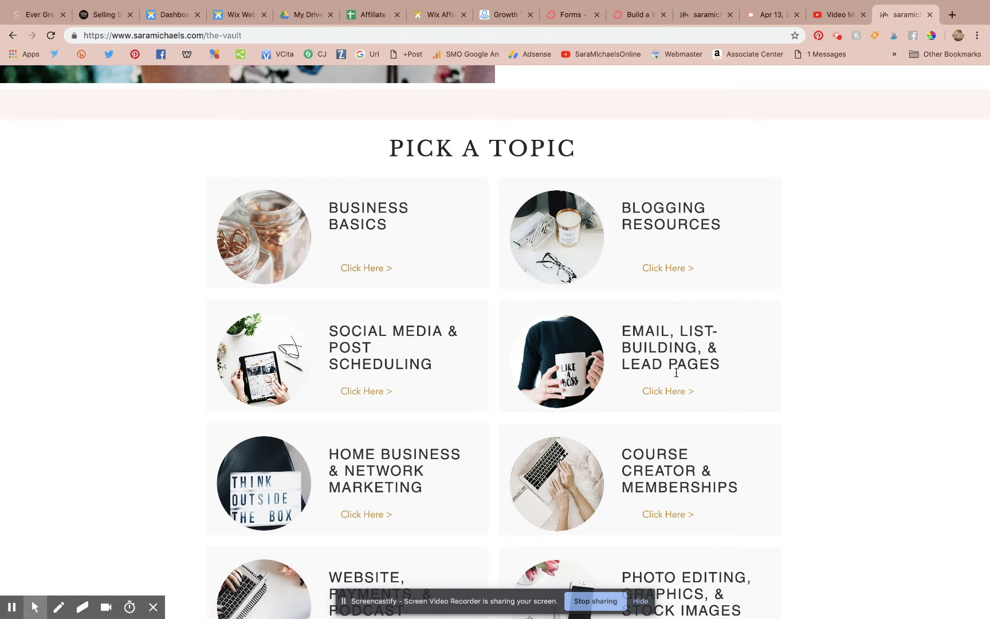
left_click(670, 393)
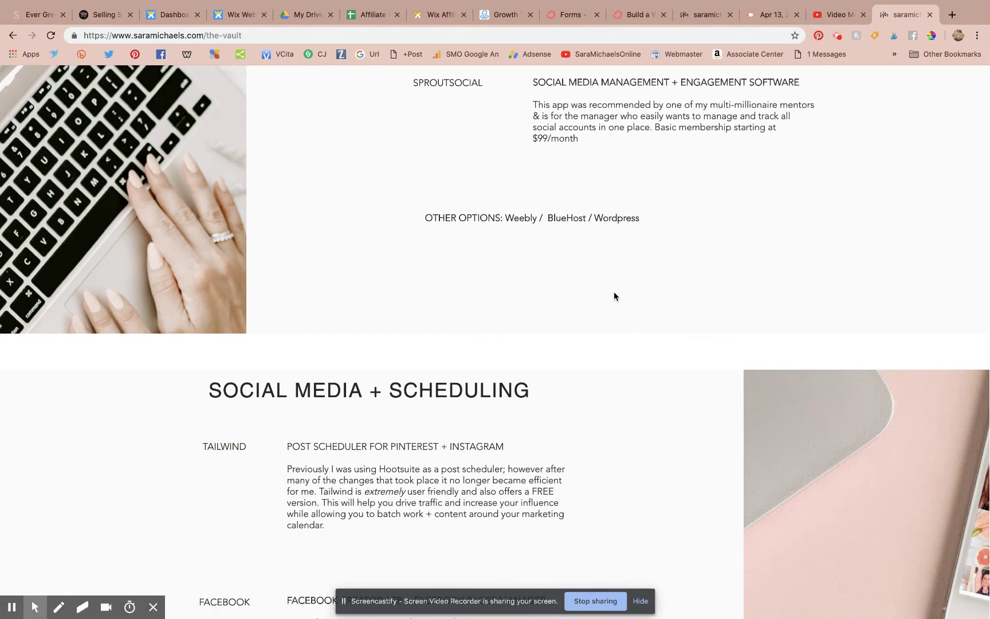
Review The Vault's social media and scheduling recommendations, and view the already open Wix course waitlist landing page.
scroll(614, 295, "down", 5)
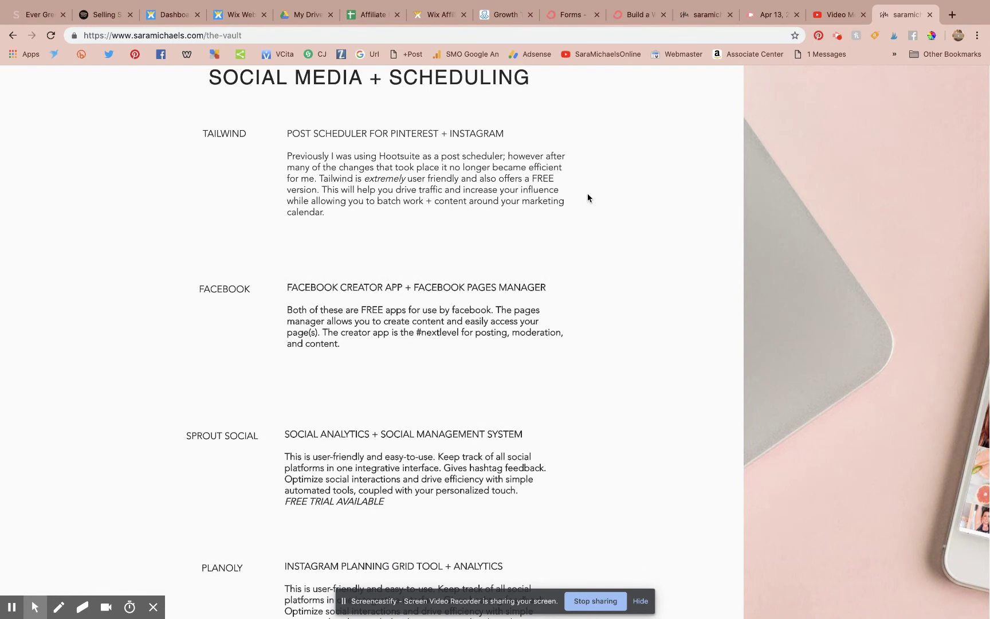
scroll(587, 198, "down", 1)
scroll(587, 197, "up", 20)
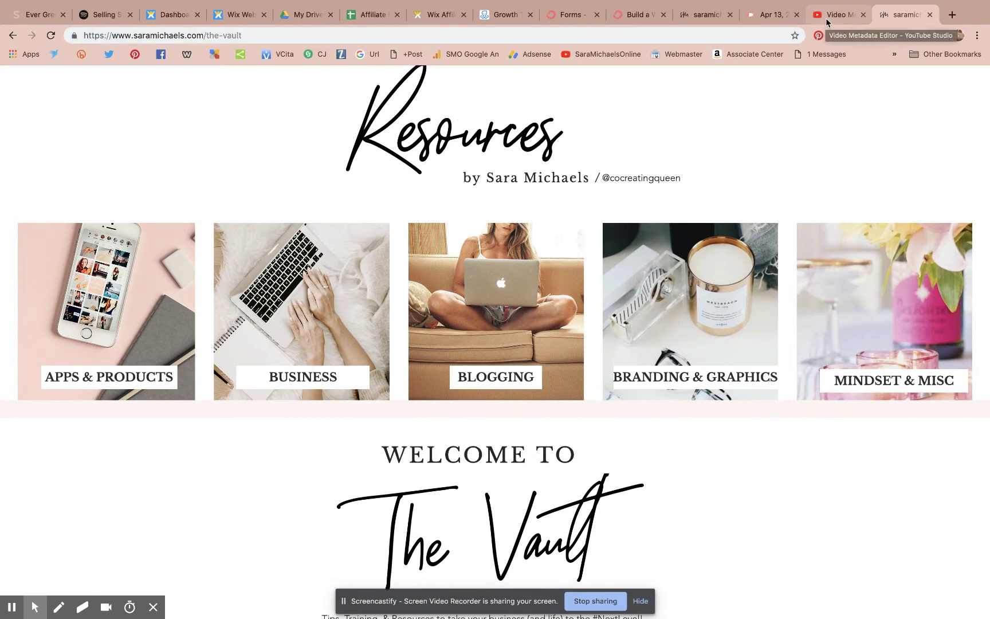
left_click(627, 18)
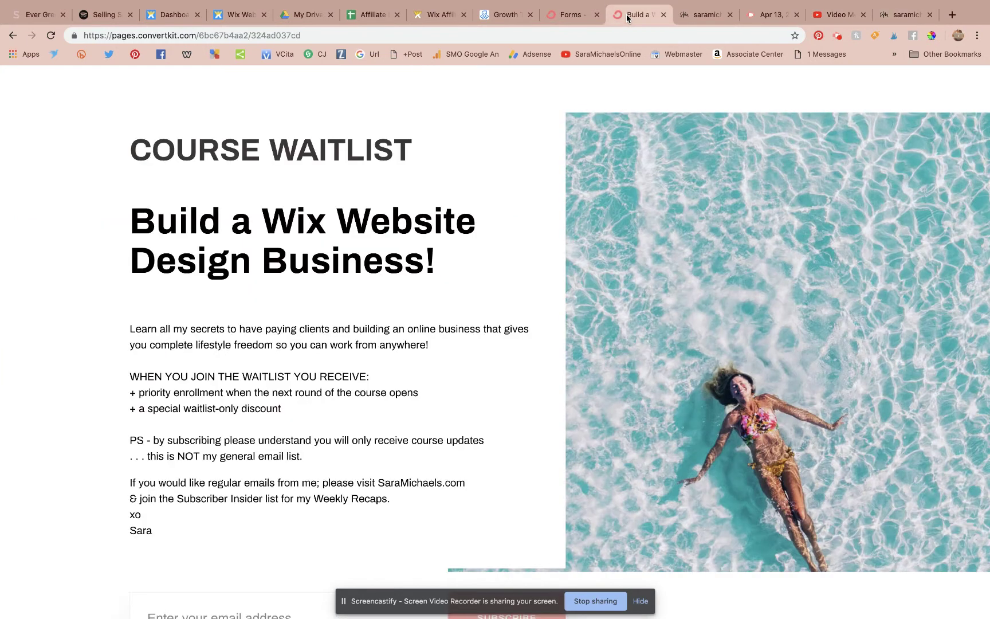
Return to ConvertKit's forms overview and start a new form with the Landing Page format.
left_click(583, 17)
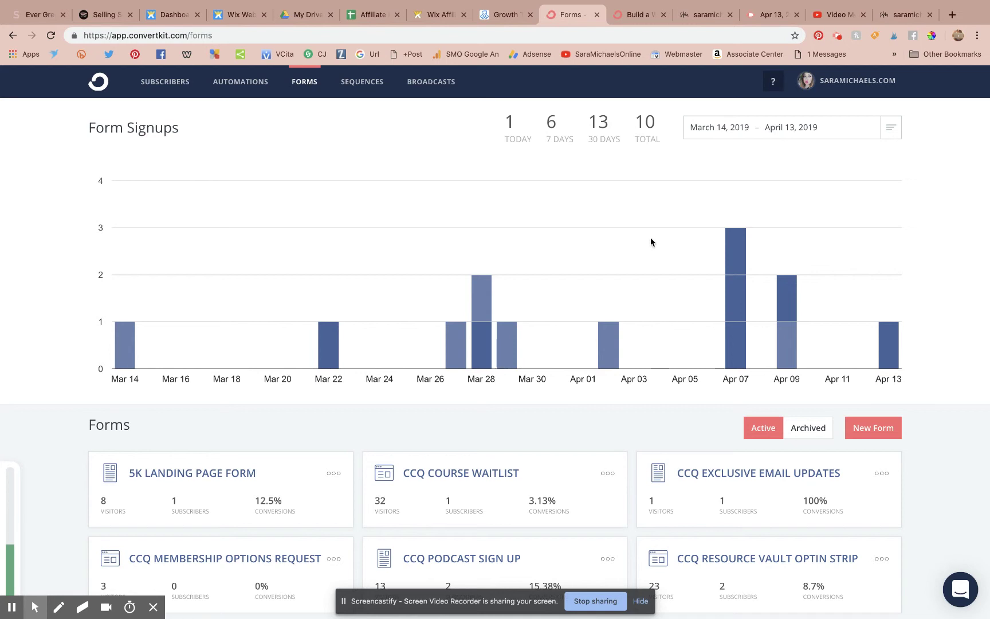
scroll(644, 241, "down", 8)
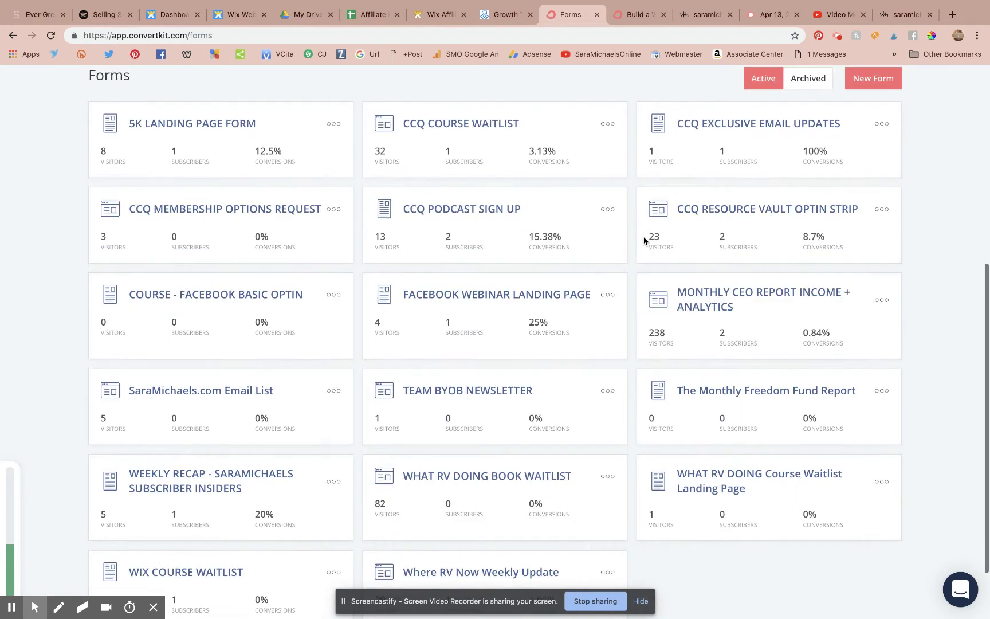
scroll(644, 241, "up", 9)
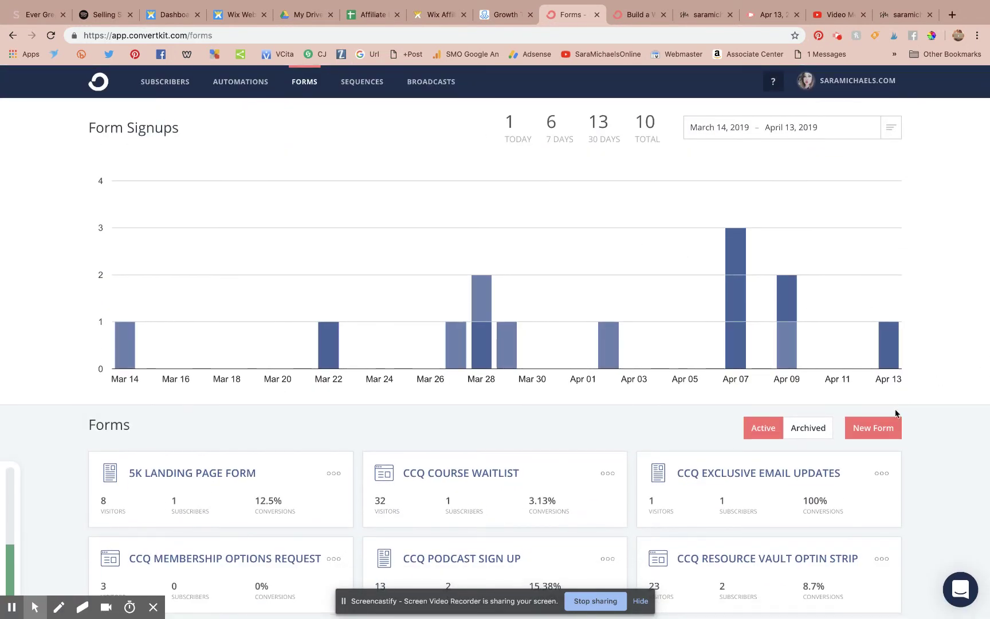
left_click(875, 428)
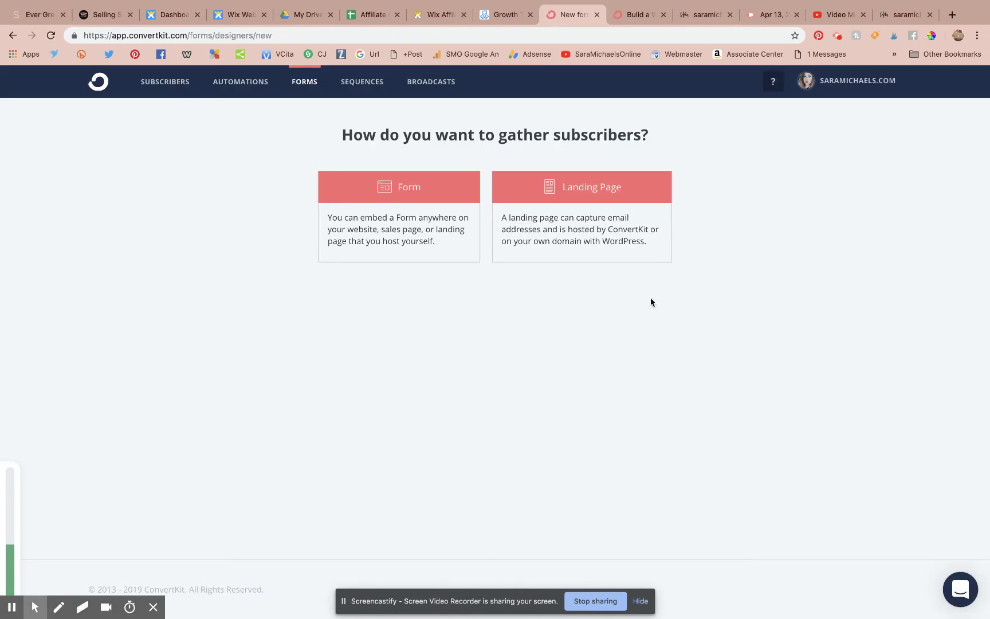
left_click(609, 227)
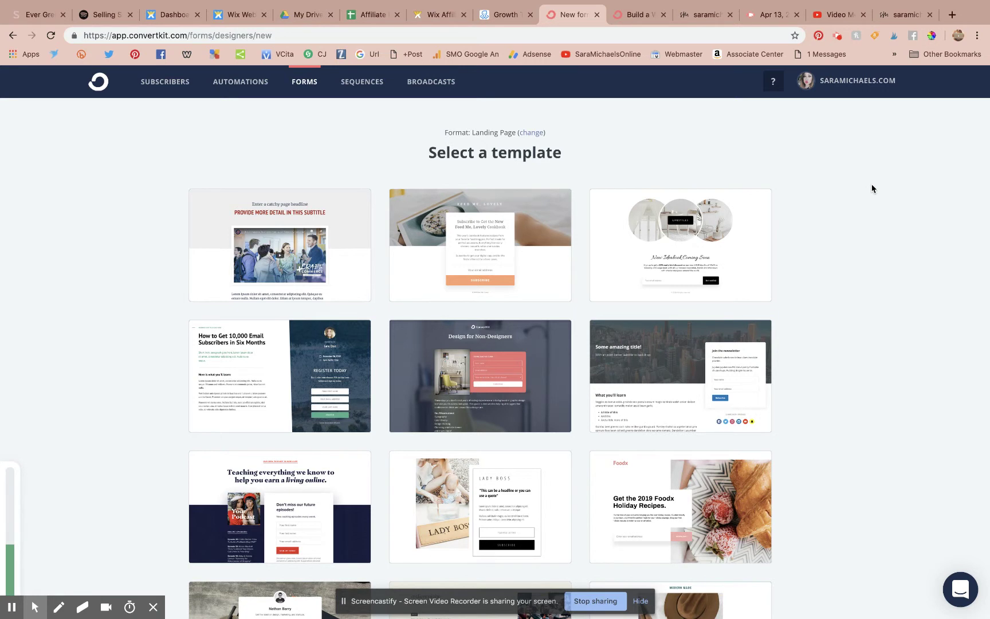
Examine the full range of available landing page templates for their layouts and styles.
scroll(850, 334, "down", 6)
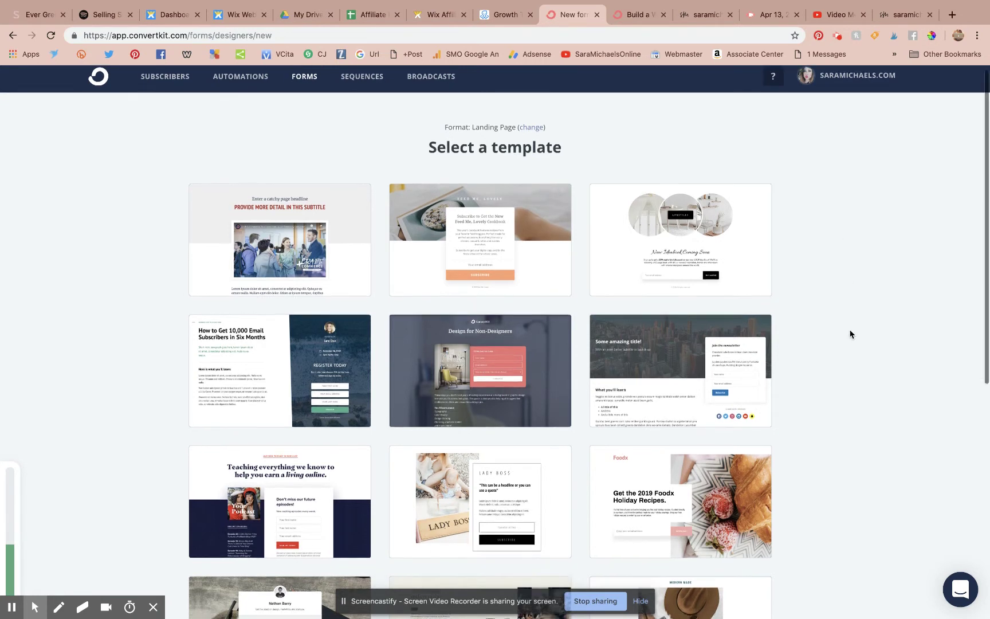
scroll(850, 334, "up", 5)
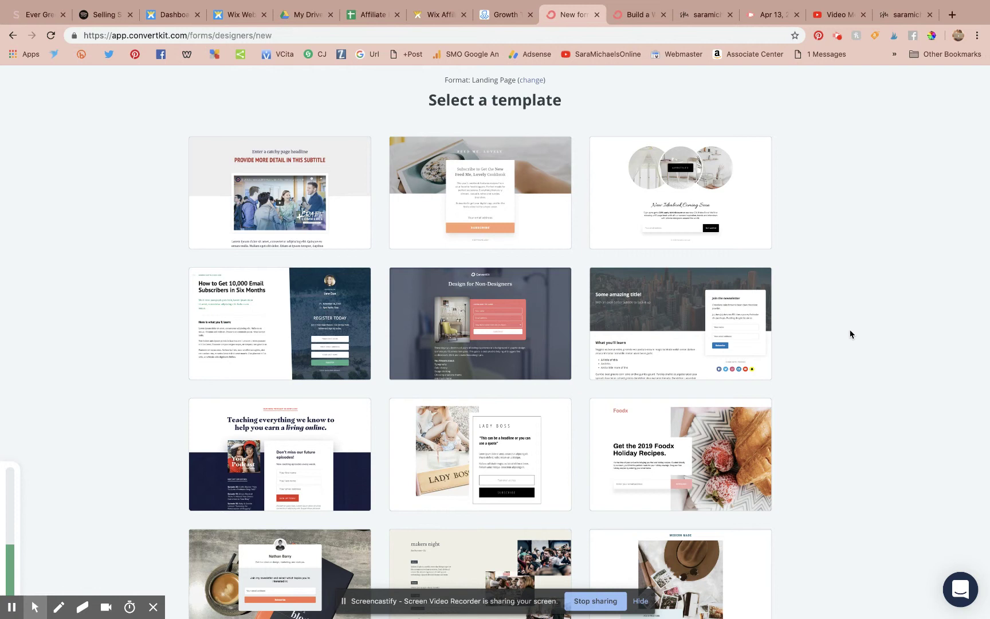
scroll(850, 334, "down", 1)
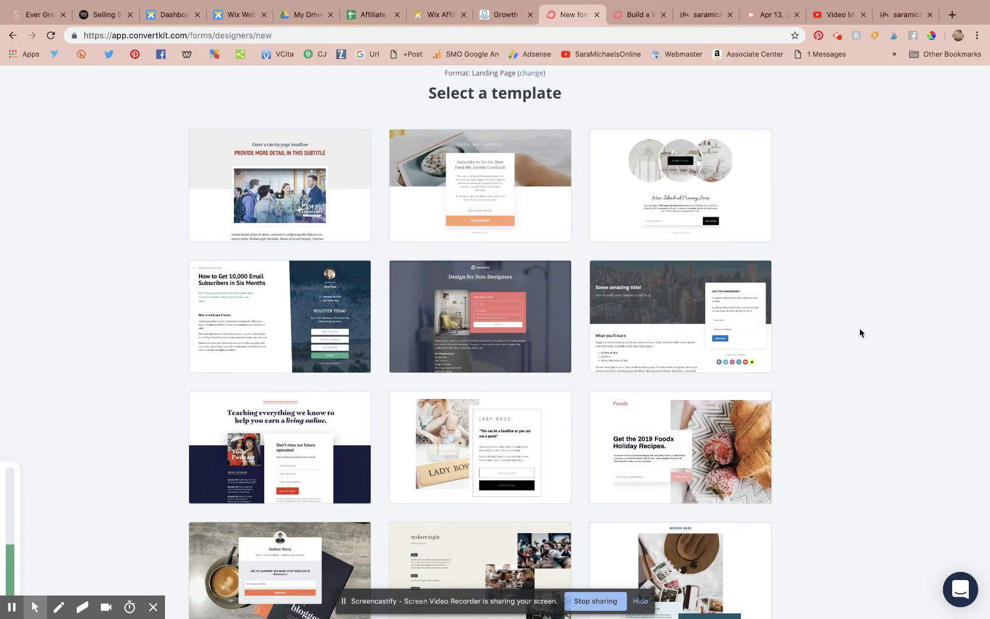
scroll(858, 333, "down", 5)
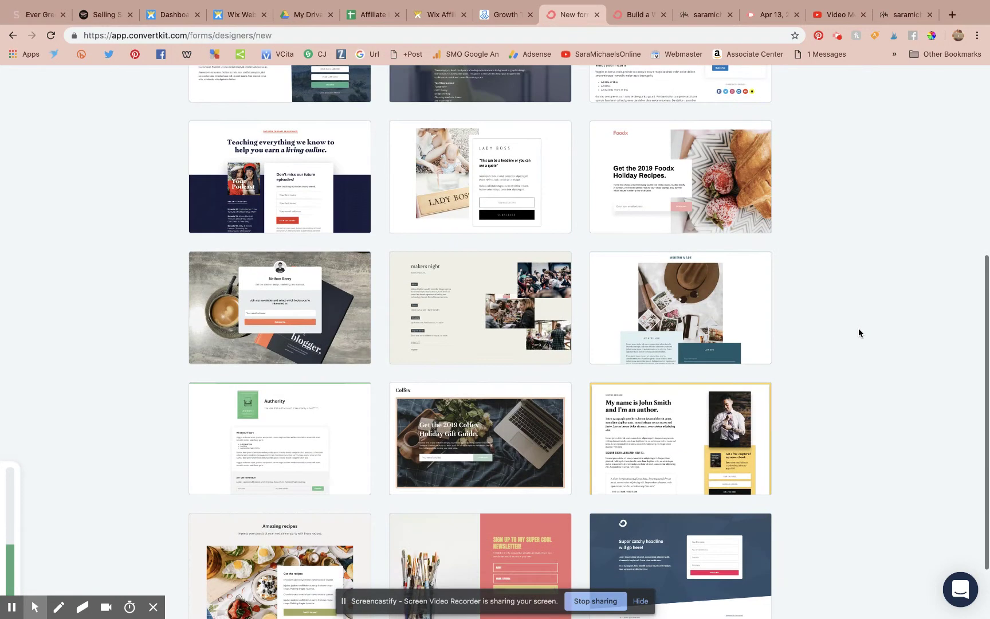
scroll(858, 332, "down", 2)
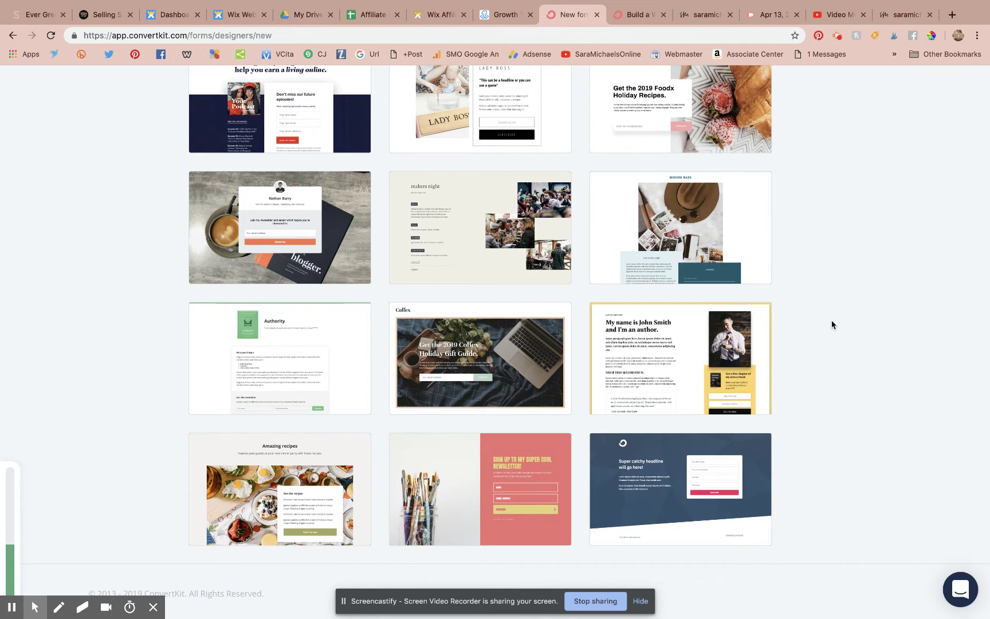
scroll(856, 309, "up", 4)
scroll(855, 311, "up", 2)
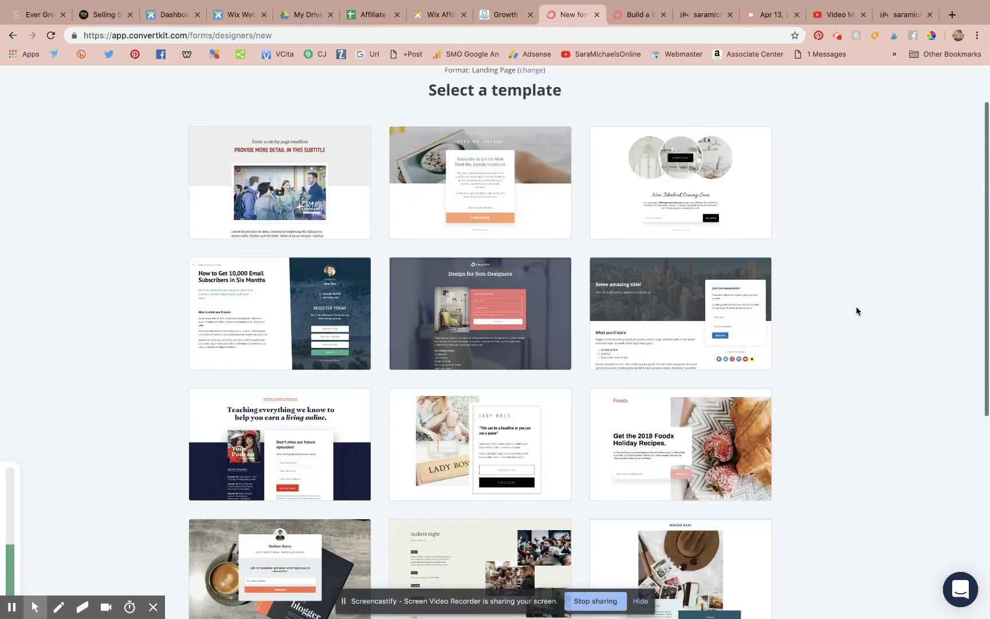
scroll(856, 311, "down", 1)
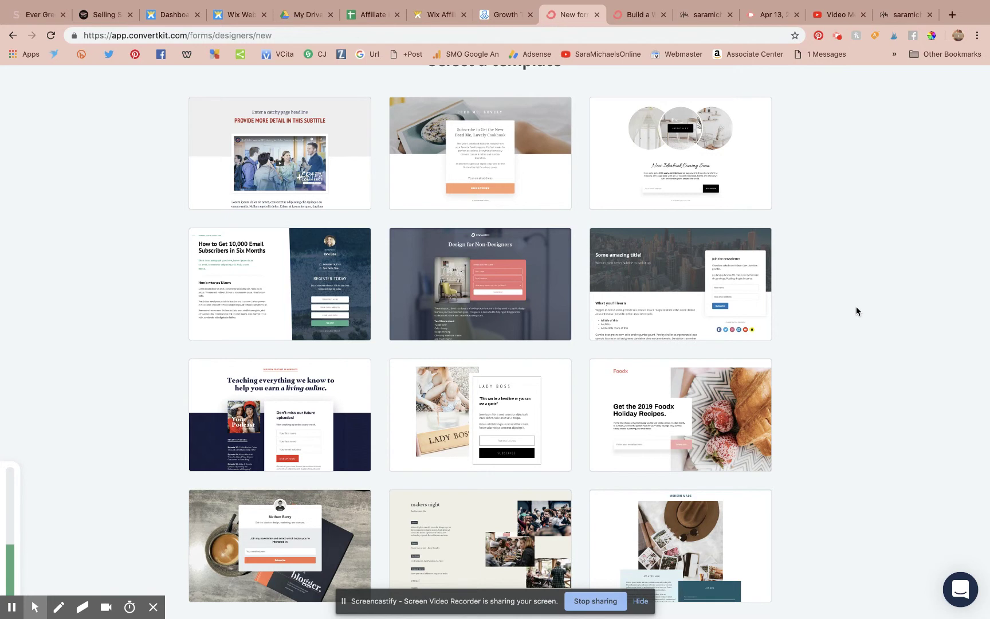
scroll(856, 311, "down", 4)
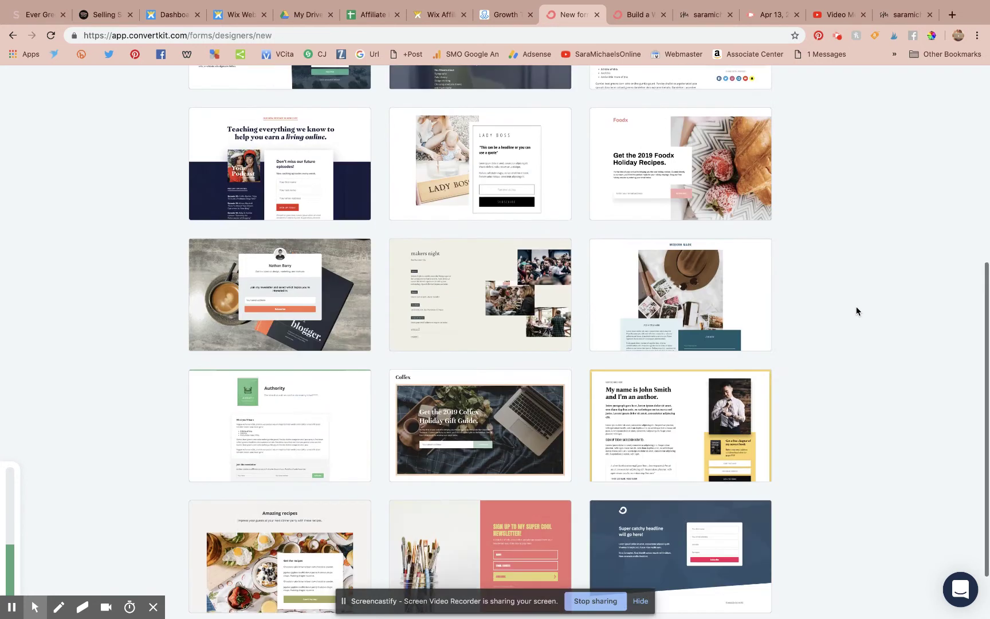
Preview the yellow-bordered author landing page template in full and close the preview.
mouse_move(676, 421)
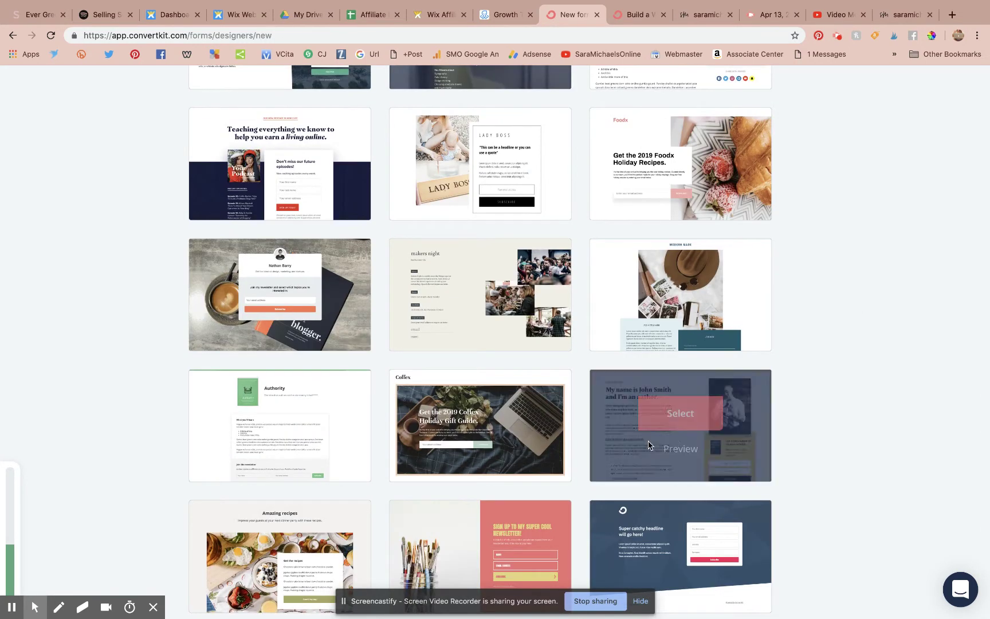
left_click(682, 449)
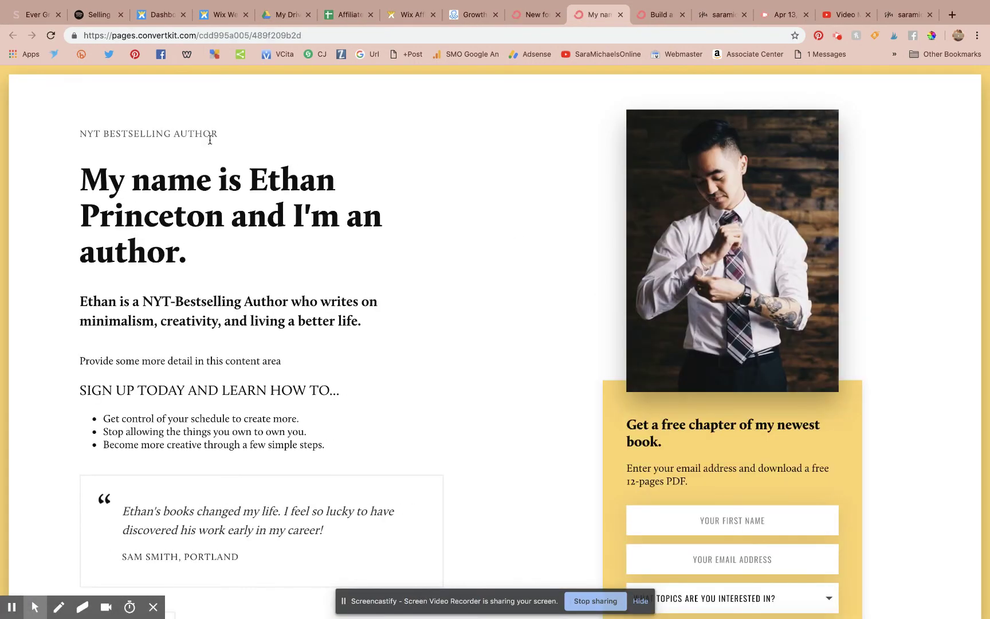
scroll(273, 230, "down", 3)
scroll(274, 229, "up", 3)
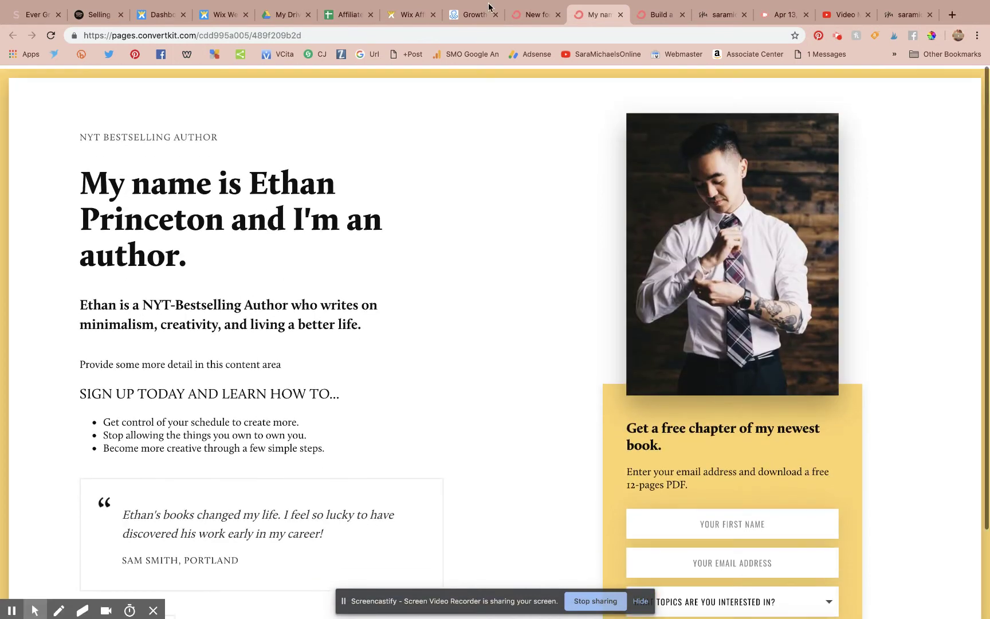
left_click(619, 15)
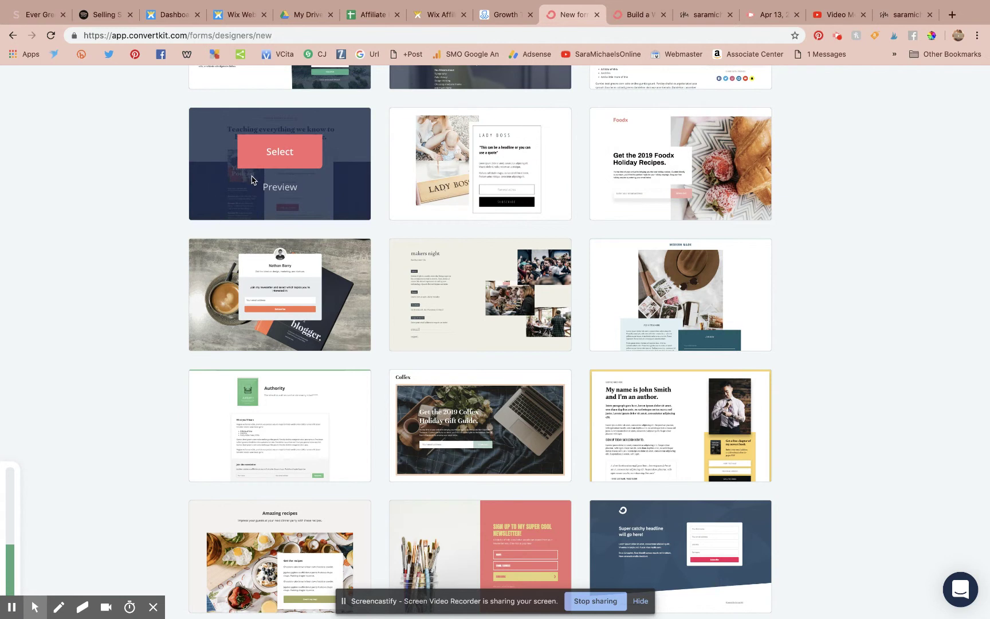
Preview the newsletter template with the coffee cup background and try subscribing with the email field left empty.
left_click(280, 318)
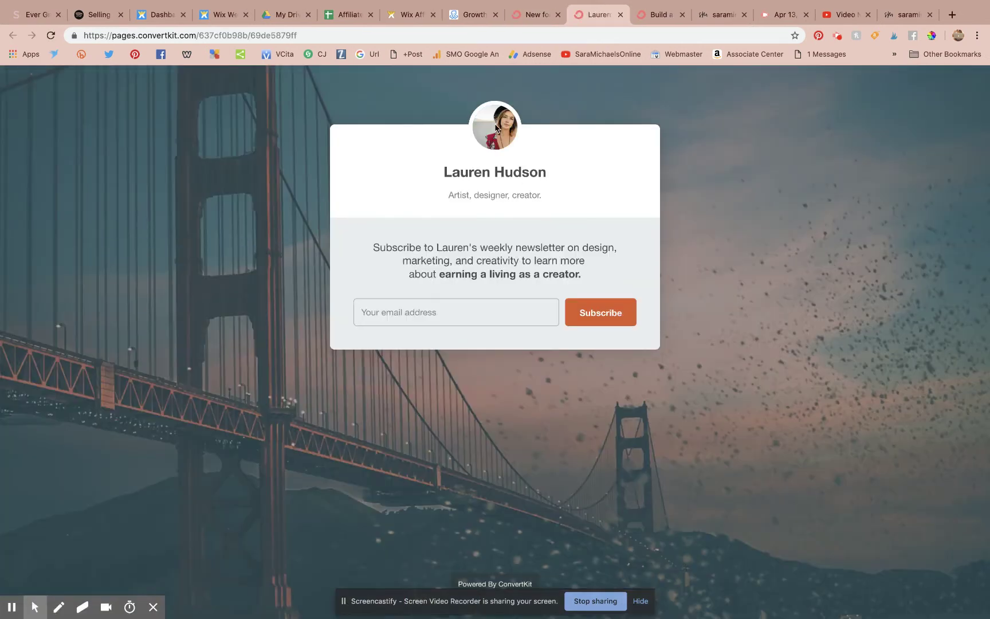
left_click(270, 451)
left_click(616, 308)
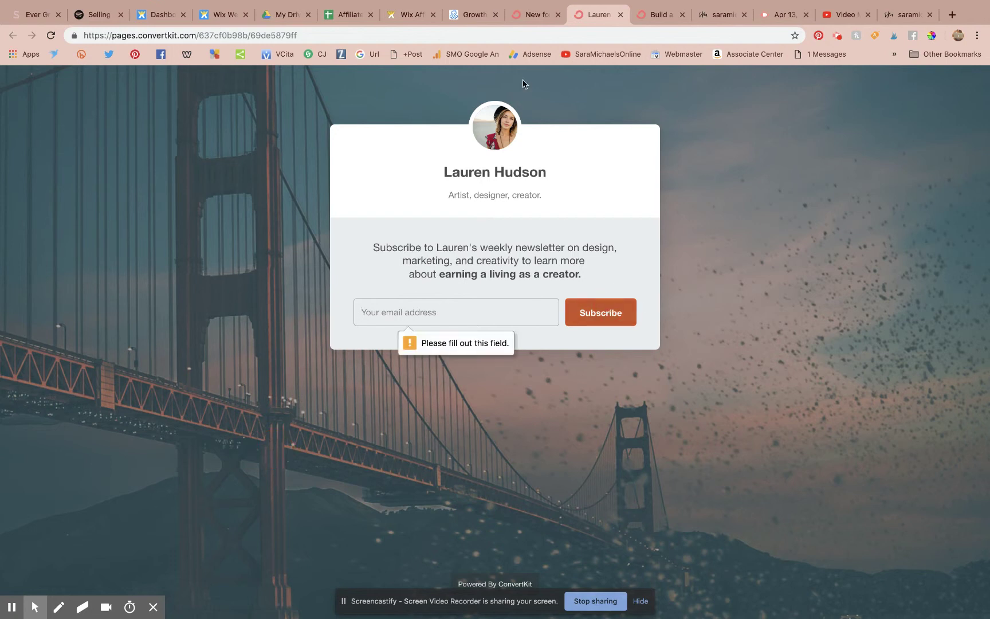
Close the template preview and create the landing page from the newsletter template with the coffee cup background.
left_click(620, 15)
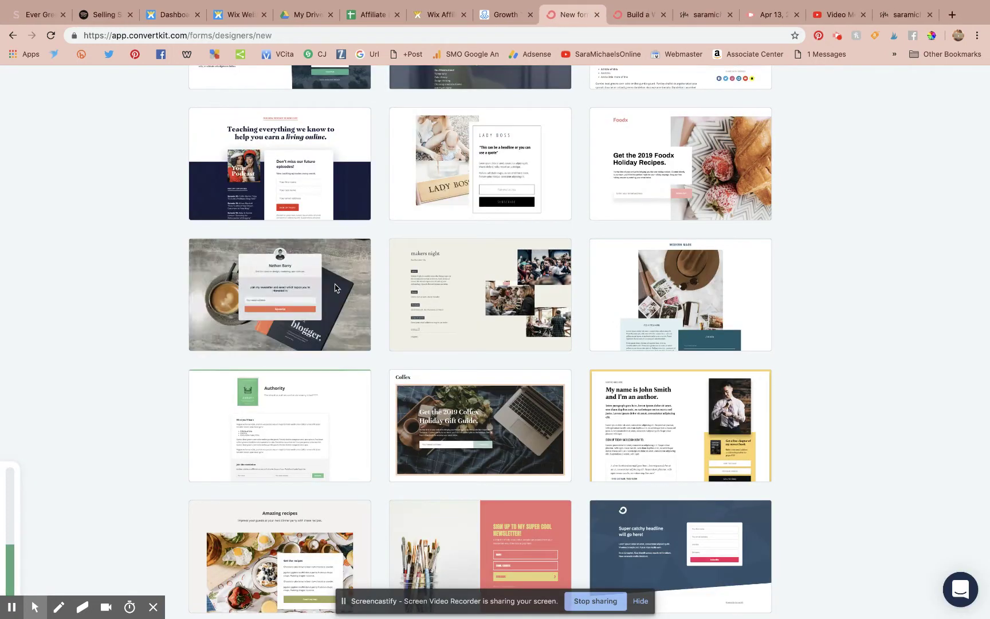
left_click(281, 278)
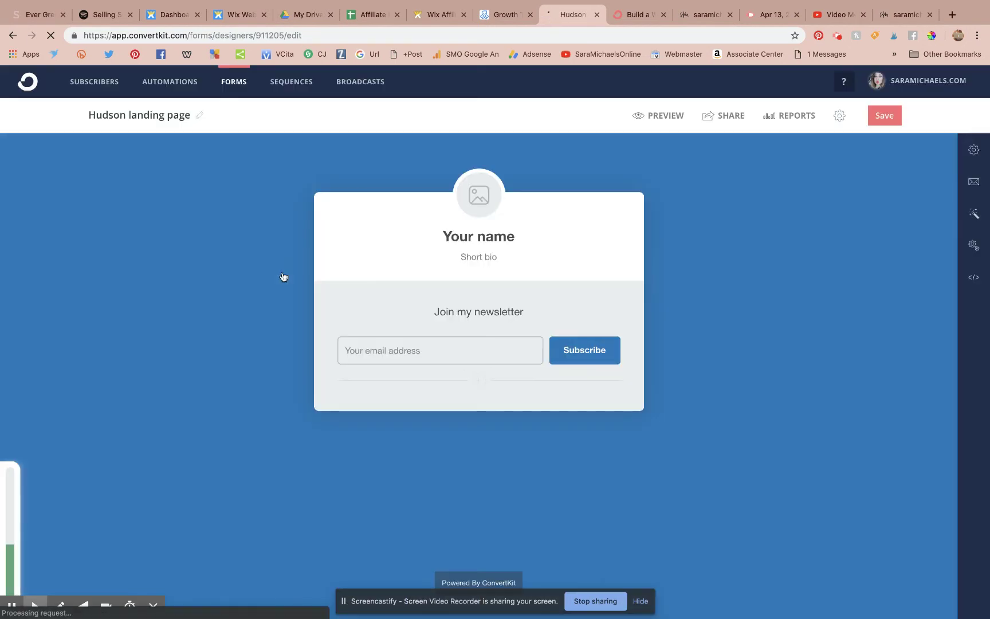
Rename the landing page to COURSE OPTIN FACEBOOK BOT BASICS COURSE.
left_click(198, 120)
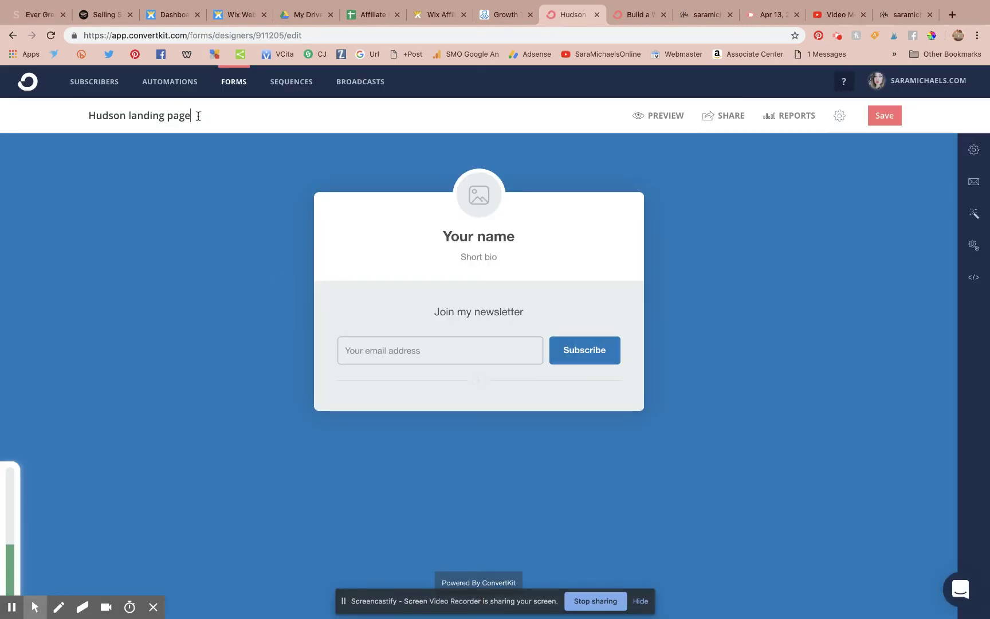
triple_click(177, 121)
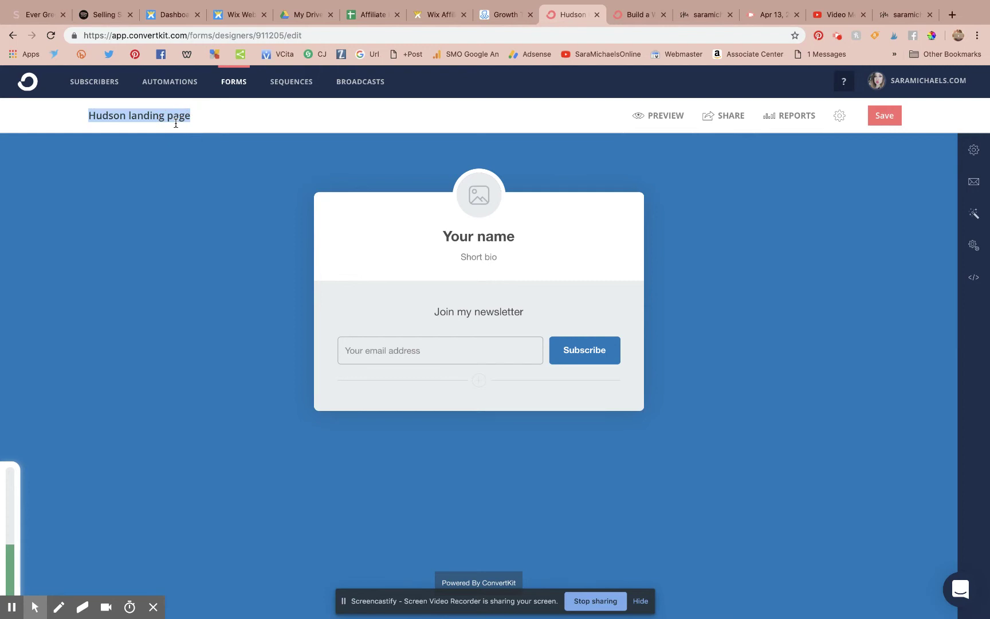
type("COURSE ")
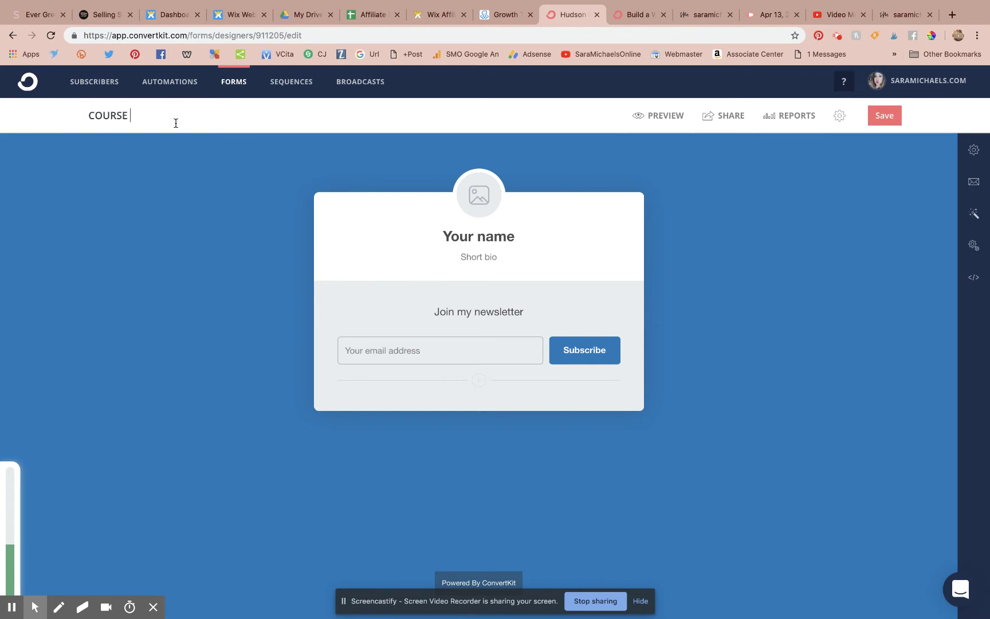
type("OPTIN FACEBOOK BOT BASI")
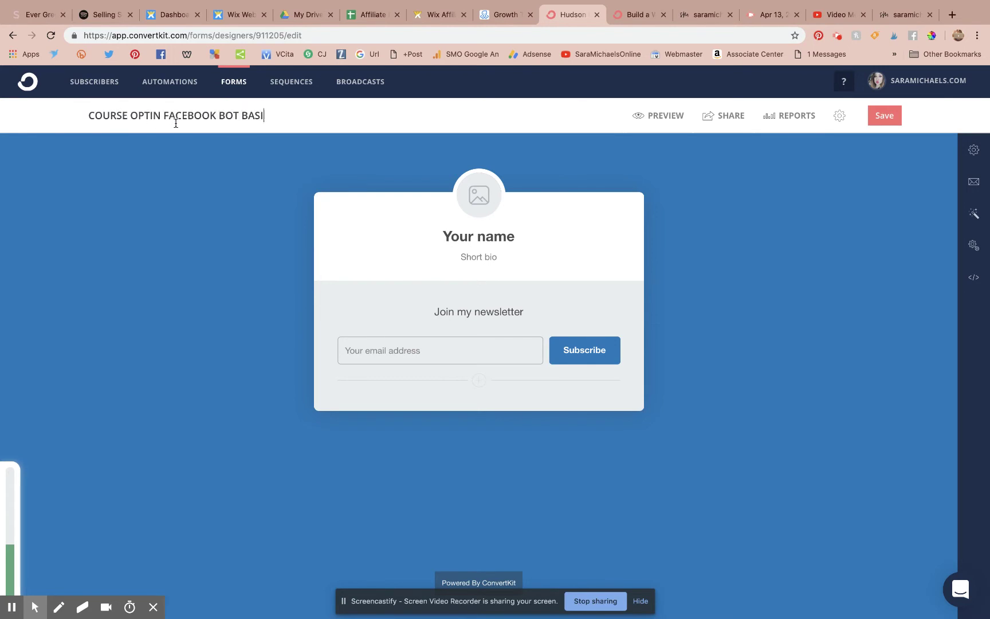
type("CS COURSE")
key("Return")
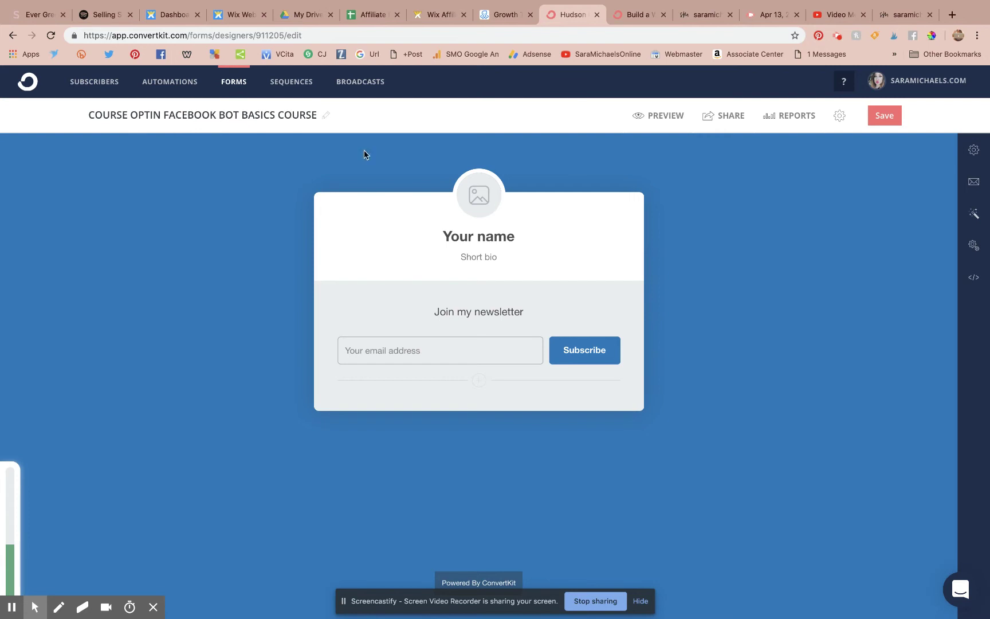
Fill the round image placeholder with 1 me profile photo 2019.jpg from the website folder under Google Drive's 3 BUSINESS.
left_click(477, 196)
left_click(860, 195)
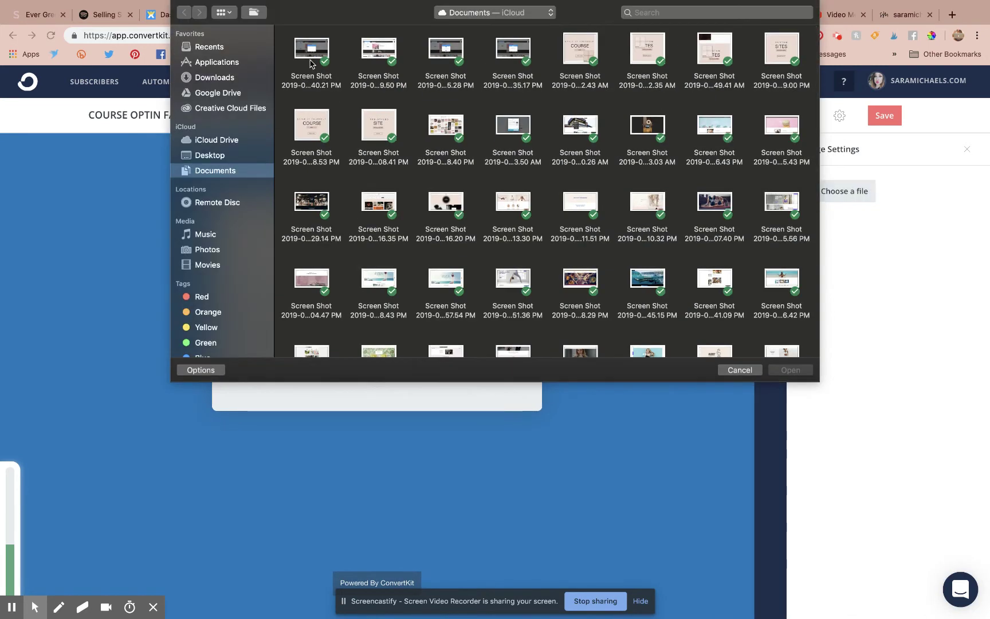
left_click(219, 95)
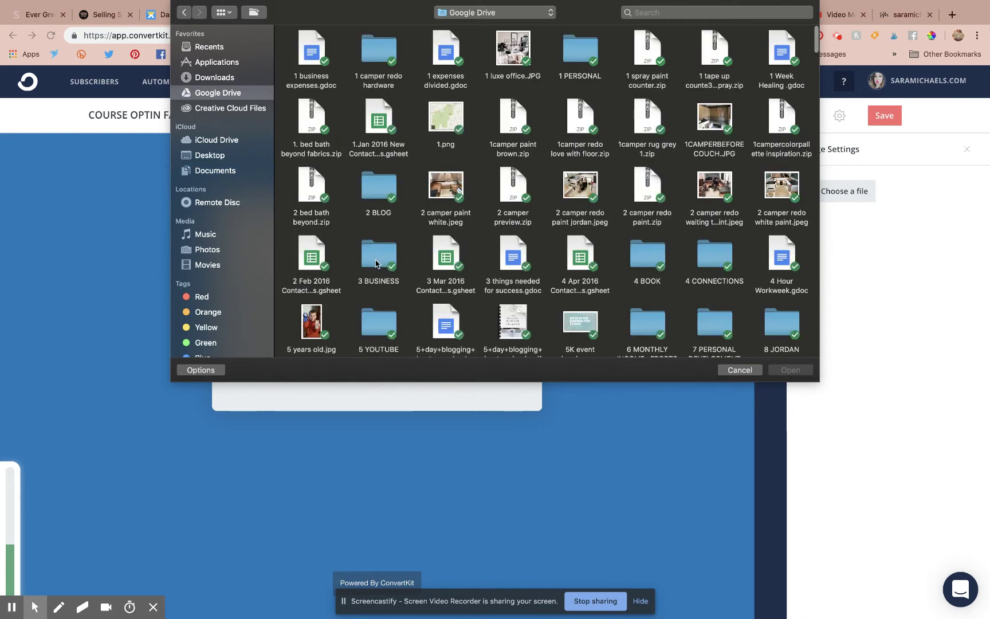
double_click(377, 264)
left_click(431, 53)
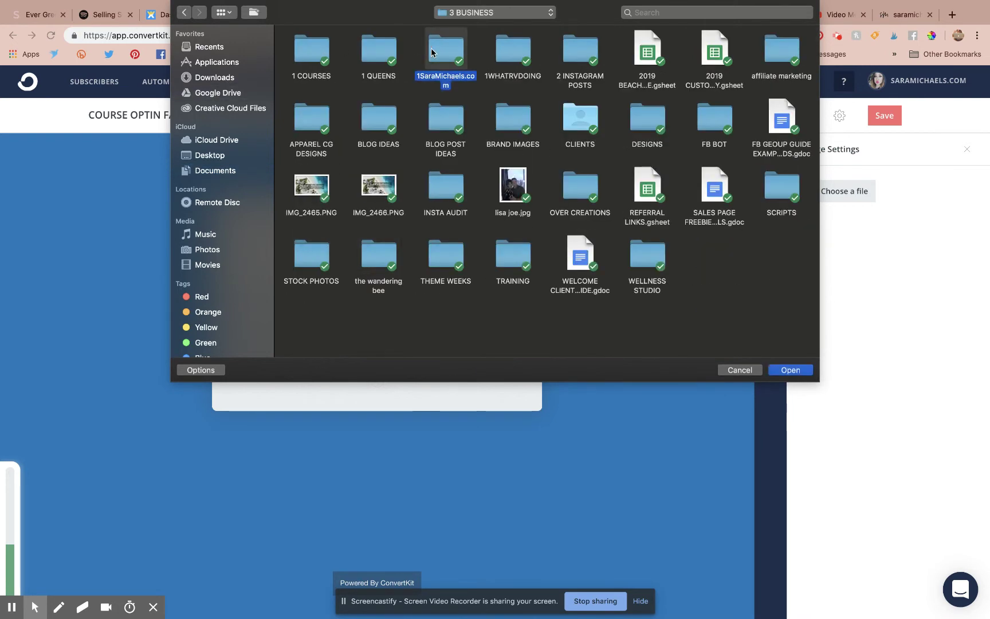
double_click(431, 53)
double_click(316, 56)
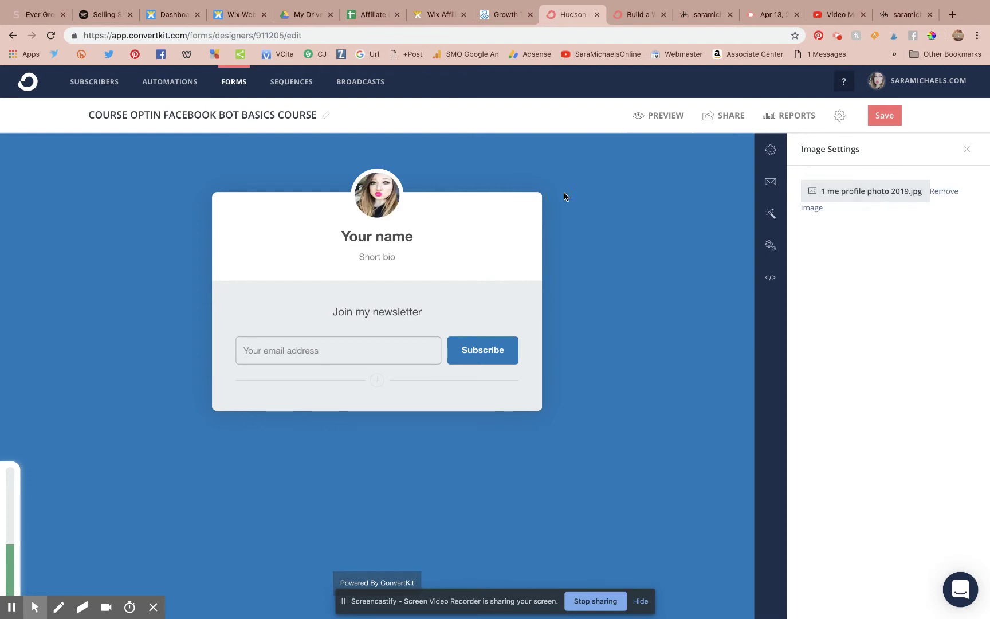
Look through the landing page's general and incentive email settings, and open its style settings.
left_click(773, 153)
left_click(770, 182)
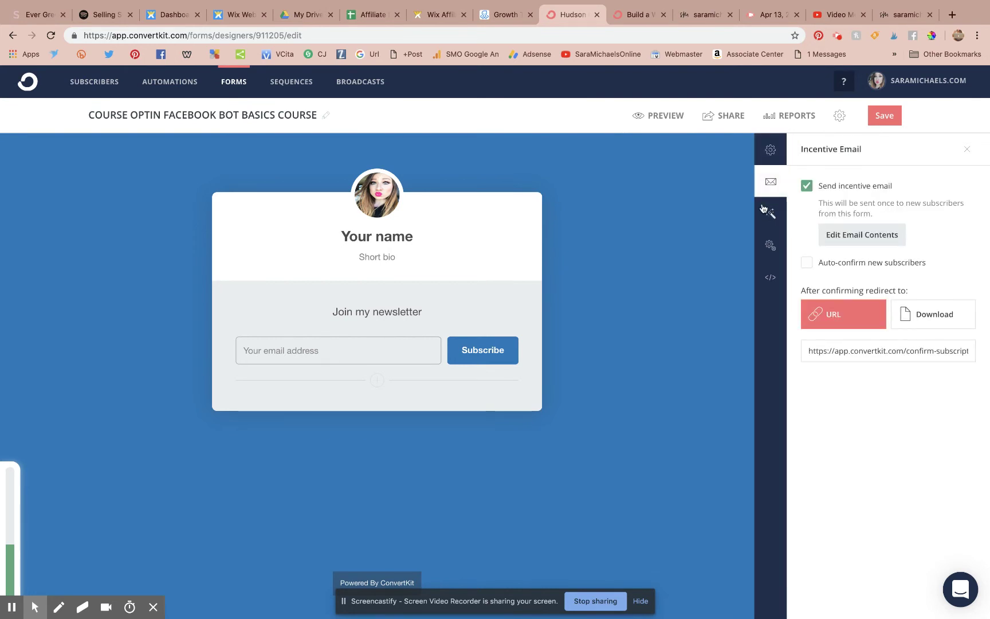
left_click(765, 209)
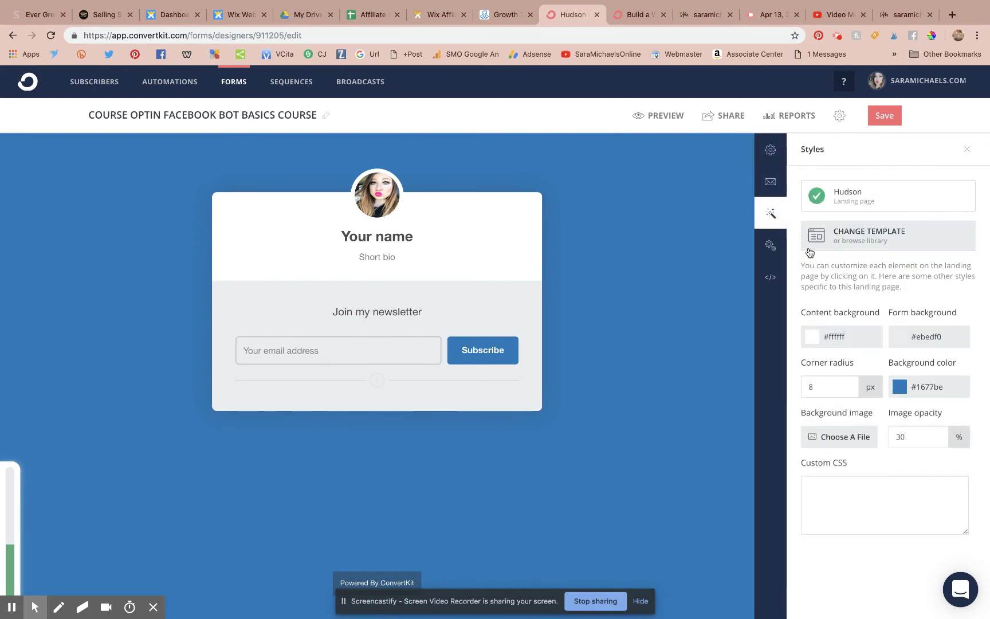
Set the page's background color to pink #f79dc8.
left_click(901, 388)
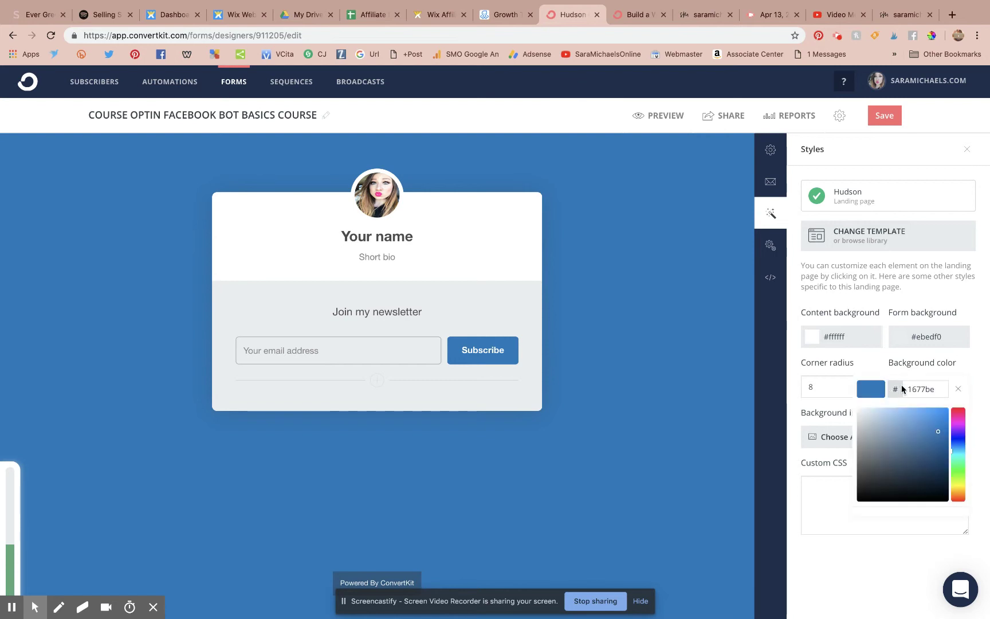
left_click(956, 418)
left_click(898, 417)
mouse_move(898, 417)
left_mouse_down()
mouse_move(883, 399)
mouse_move(886, 406)
left_mouse_up()
left_click(964, 367)
Set MESSENGER.png from the FACEBOOK WEBINAR IMAGES folder as the page's background image.
left_click(820, 439)
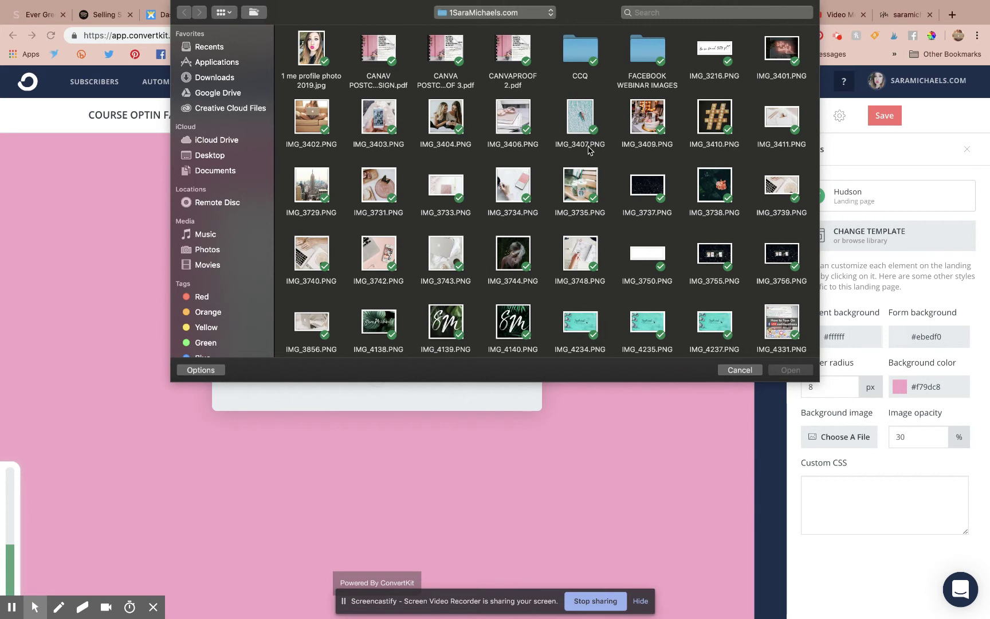
left_click(479, 12)
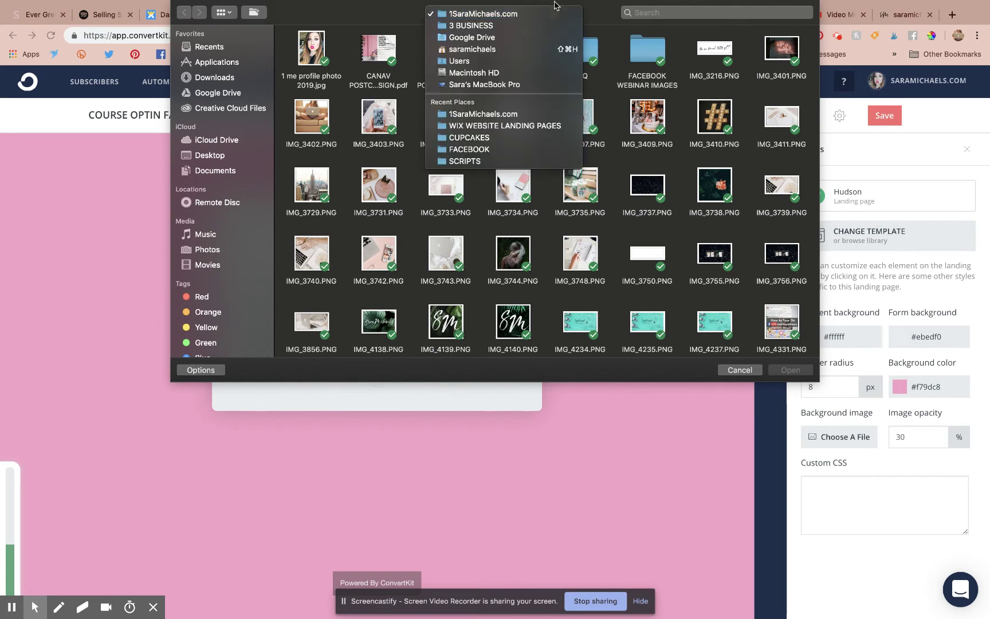
left_click(615, 28)
double_click(653, 52)
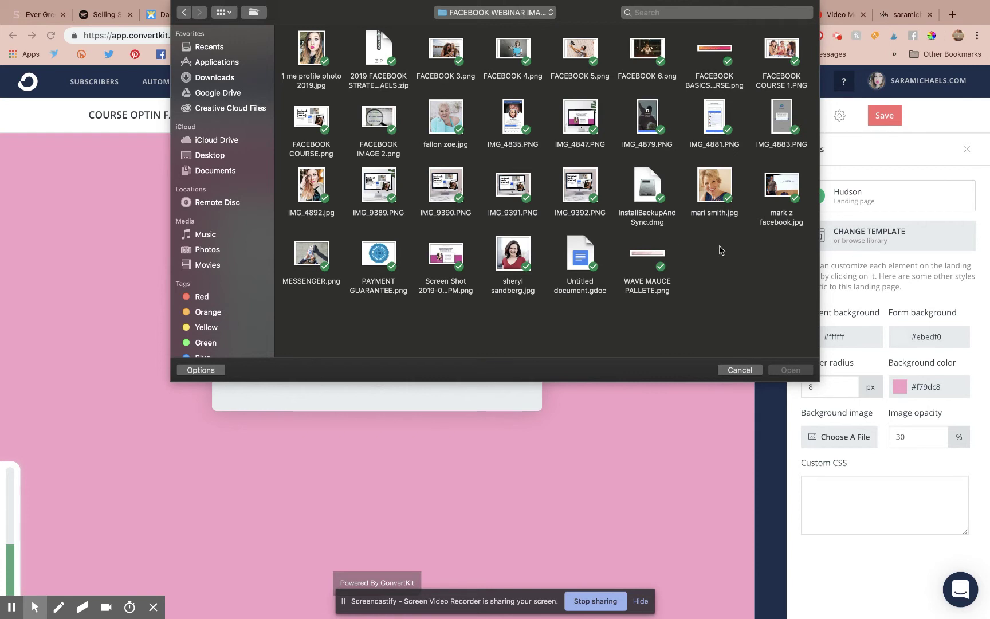
double_click(313, 255)
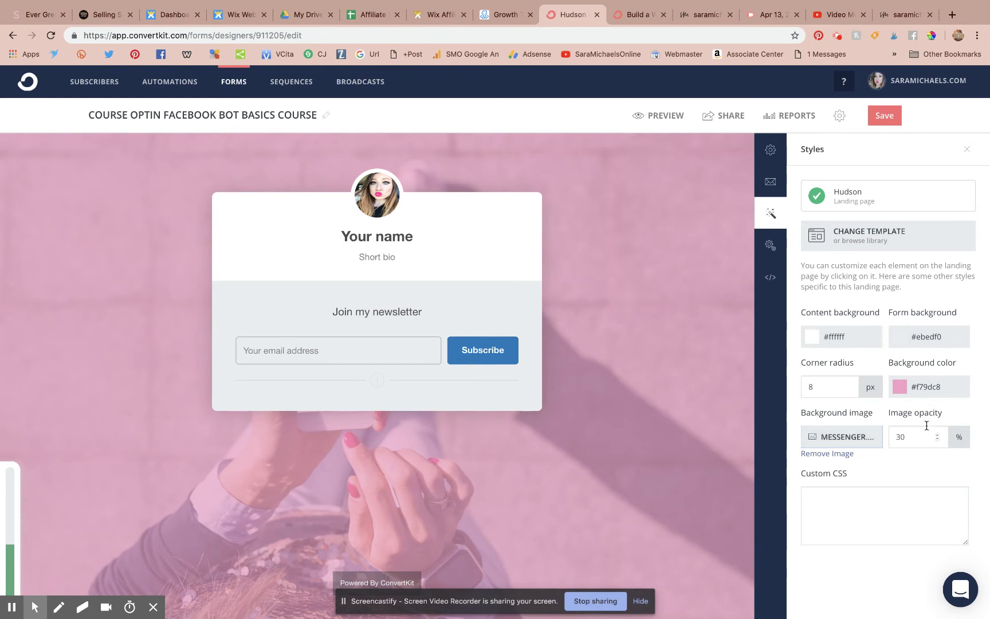
Change the page's background color behind the image to light gray #eaeaea.
left_click(898, 390)
left_click(863, 412)
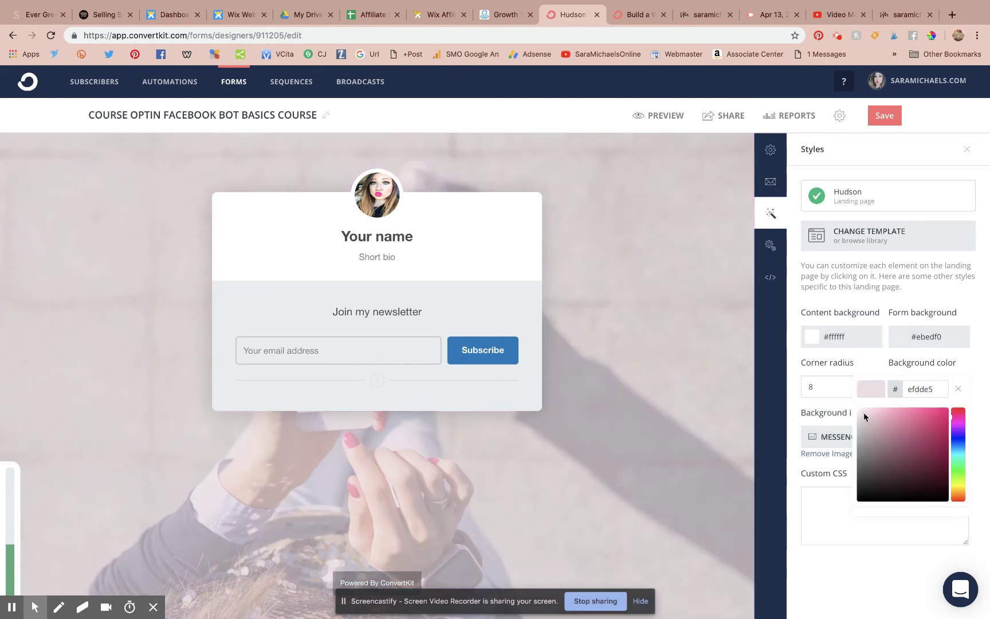
mouse_move(861, 411)
left_mouse_down()
mouse_move(852, 399)
mouse_move(855, 417)
left_mouse_up()
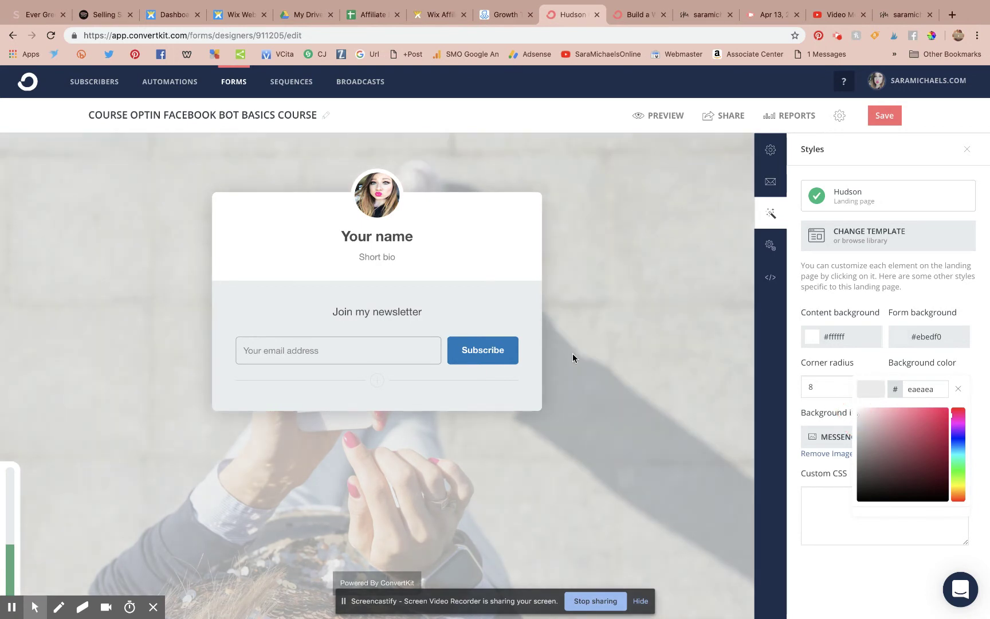
scroll(659, 397, "down", 1)
scroll(435, 303, "up", 1)
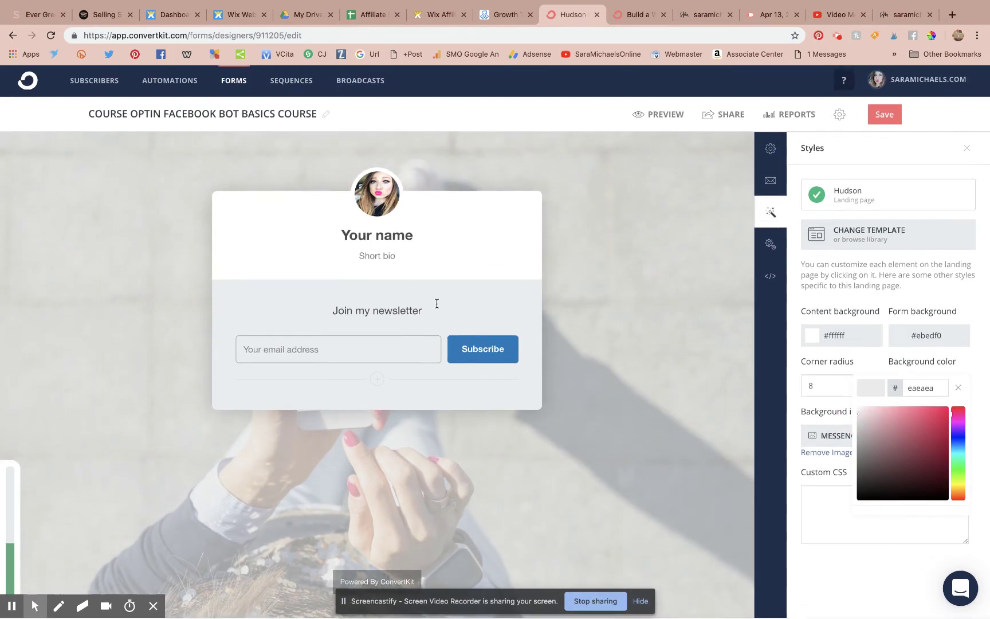
Replace the "Your name" header with FACEBOOK BOT BASICS.
left_click(403, 239)
triple_click(403, 240)
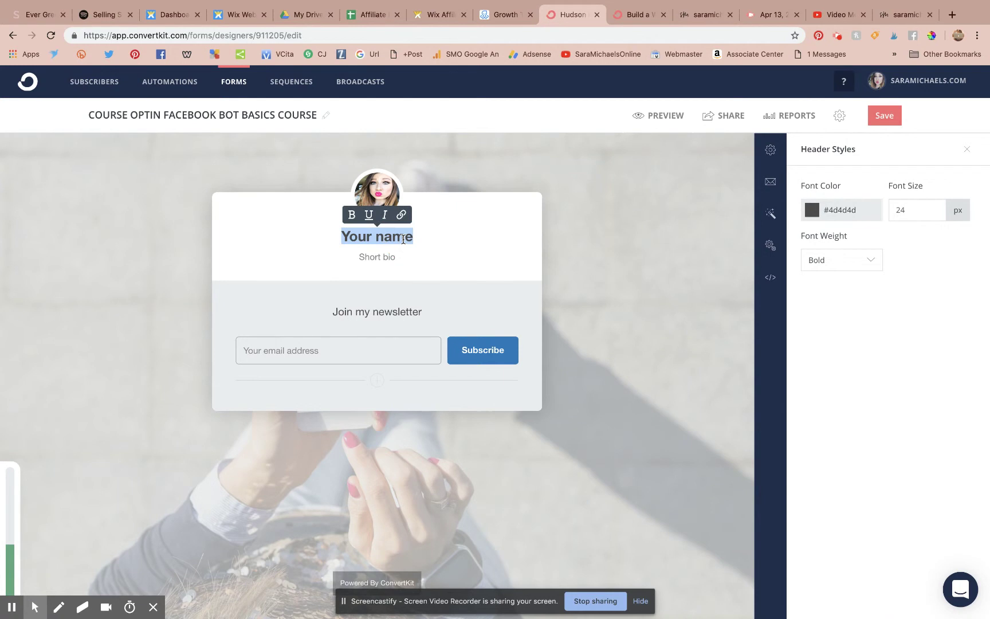
type("face")
key("BackSpace")
key("BackSpace")
key("BackSpace")
key("BackSpace")
type("F")
key("BackSpace")
type("FA")
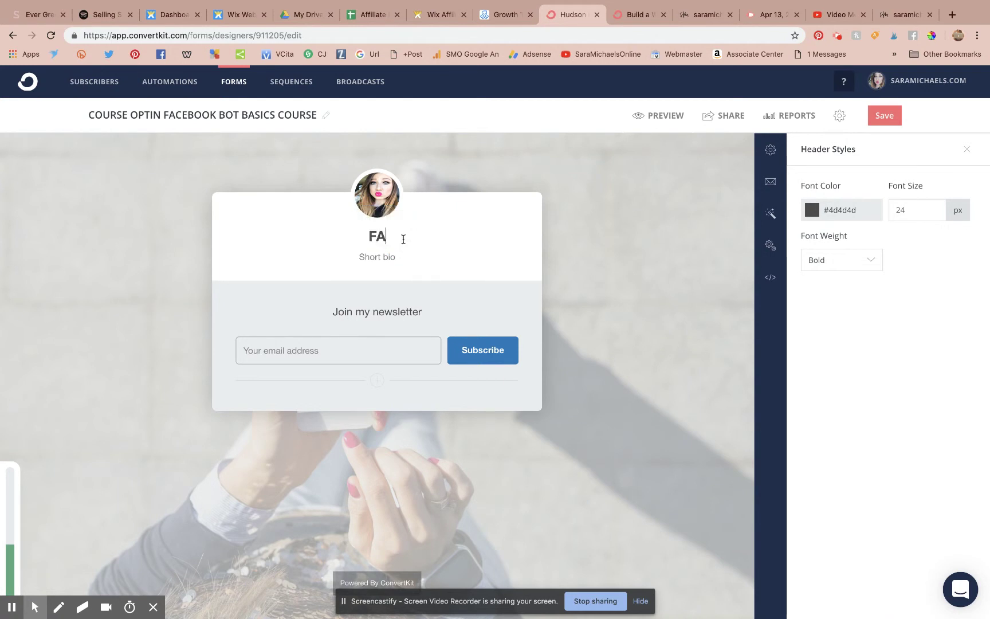
type("CEBOOK BOT BASICS COU")
key("BackSpace")
key("BackSpace")
key("BackSpace")
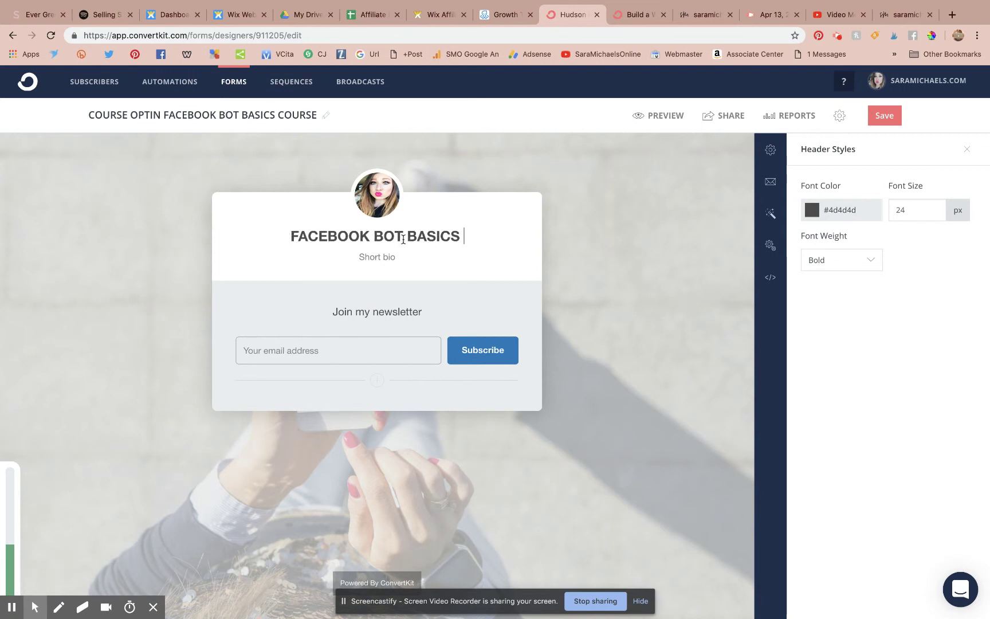
Replace the "Short bio" subheader with "Course Waitlist".
left_click(387, 258)
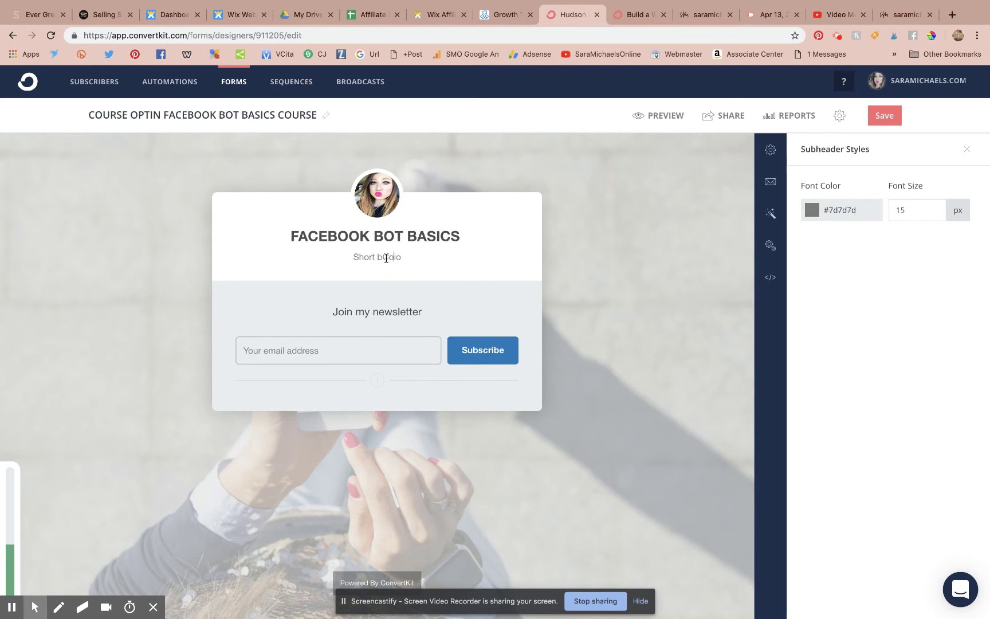
type("Course")
triple_click(375, 257)
type("Course Waitlist")
key("Return")
key("BackSpace")
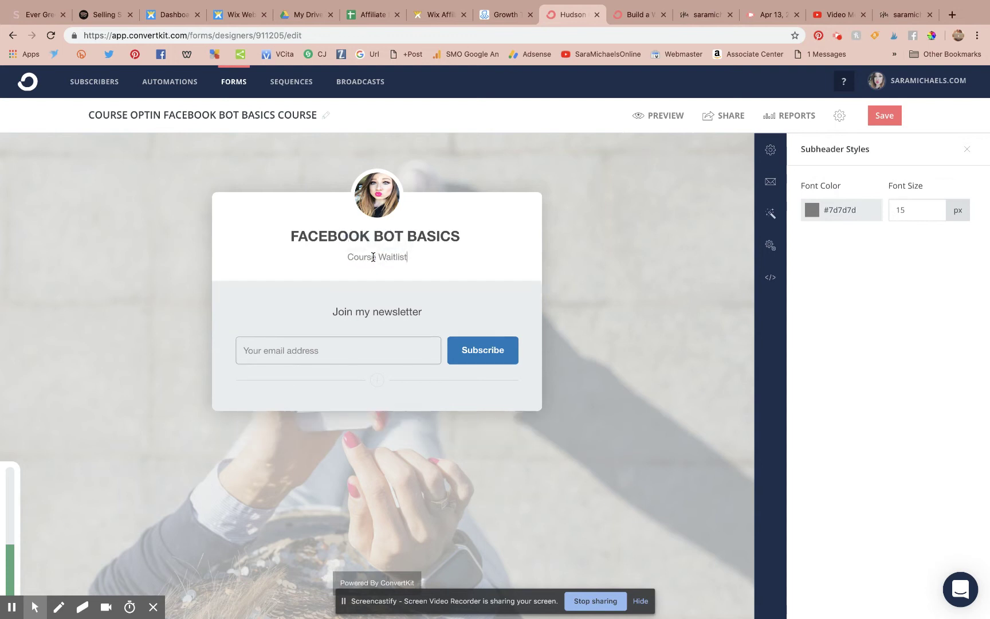
Extend the header with COURSE WAITLIST and place those words on a second line.
left_click(364, 312)
triple_click(419, 257)
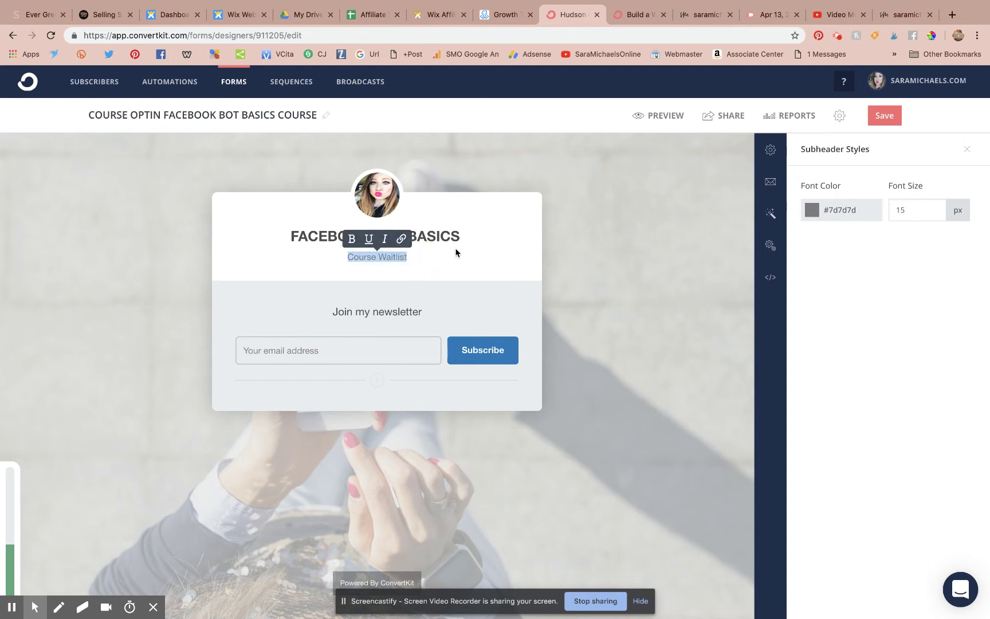
left_click(466, 237)
key("BackSpace")
type("COURSE WAITLIST")
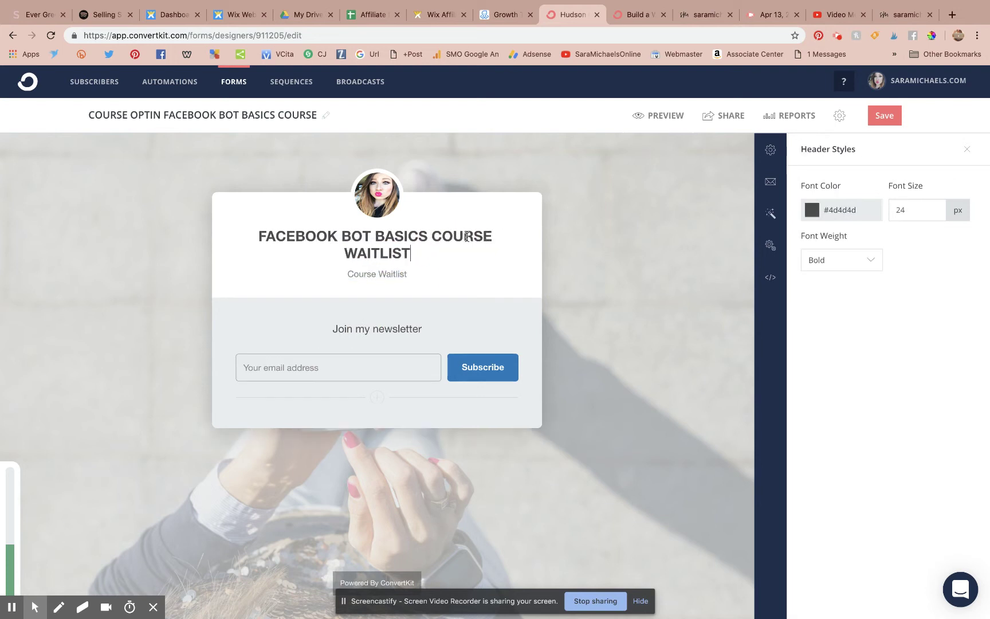
left_click(432, 236)
key("Return")
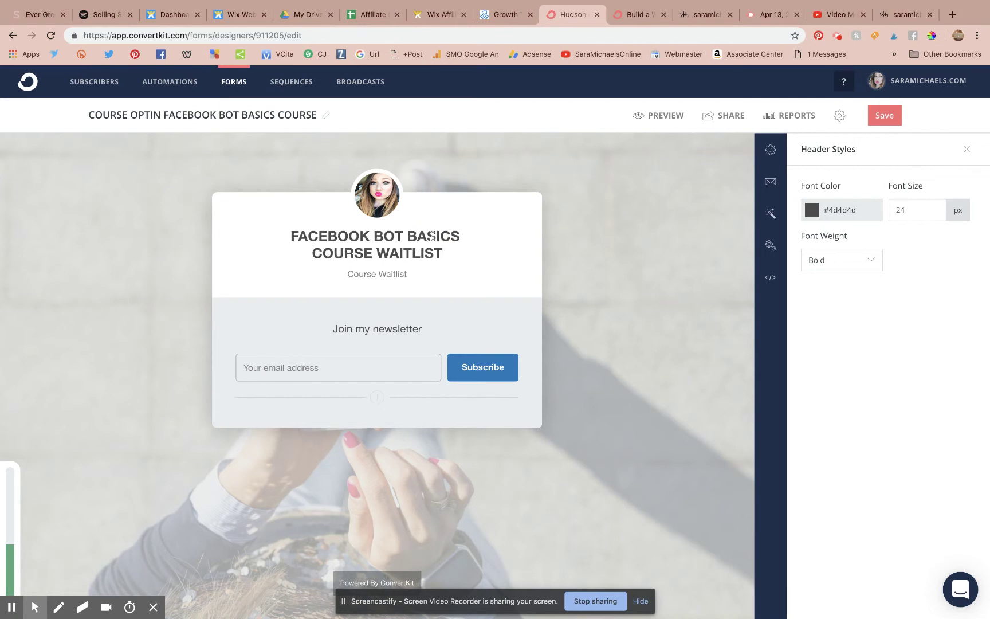
Replace the subheader with "with" followed by the course instructor's full name.
left_click(390, 274)
triple_click(390, 273)
type("with Sara Michaels")
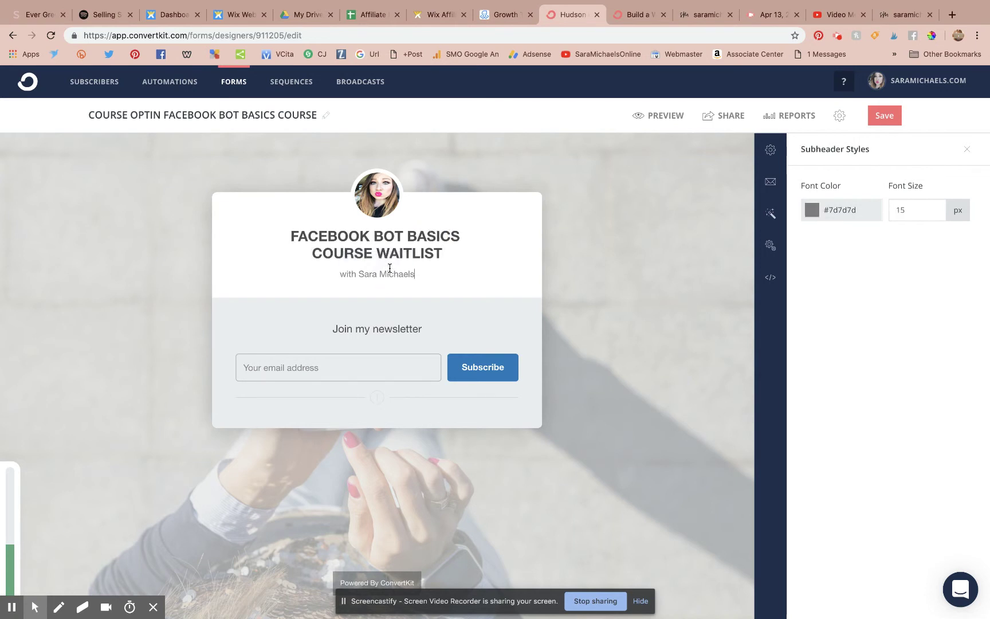
Replace the "Join my newsletter" title with "When you join the waitlist you'll receive priority enrollment along with a special email-only discount".
left_click(395, 329)
triple_click(395, 329)
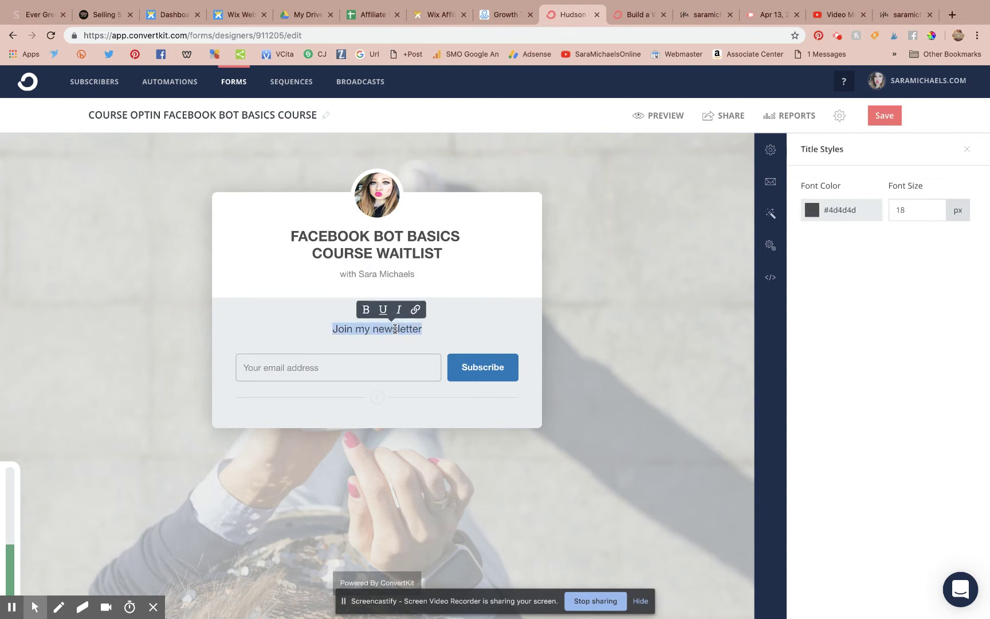
key("BackSpace")
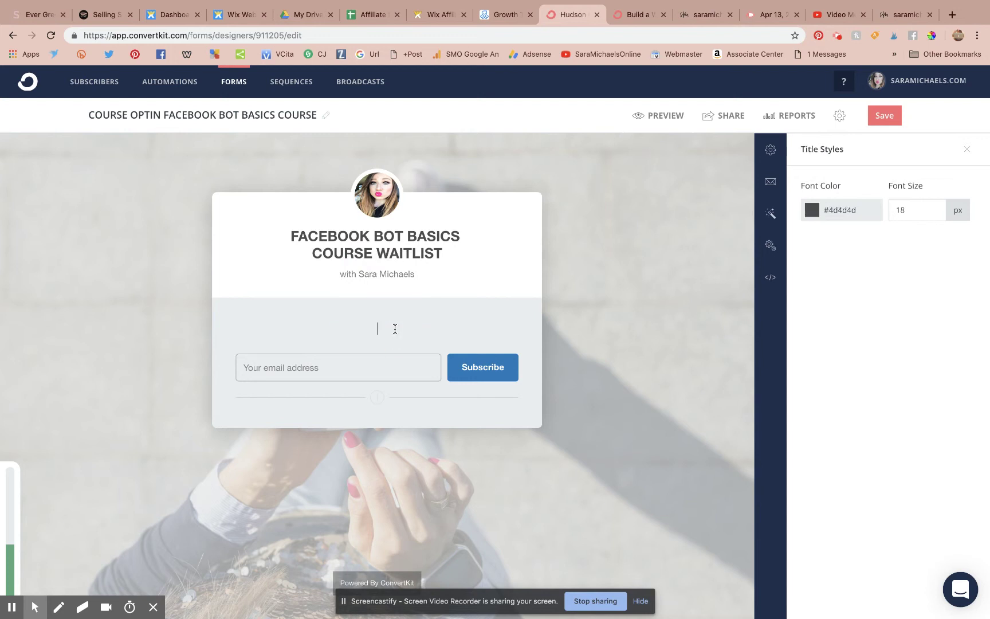
type("When y")
key("BackSpace")
key("BackSpace")
key("BackSpace")
key("BackSpace")
key("BackSpace")
key("BackSpace")
type("When you join the waitlist you'll receive priority enrollment al")
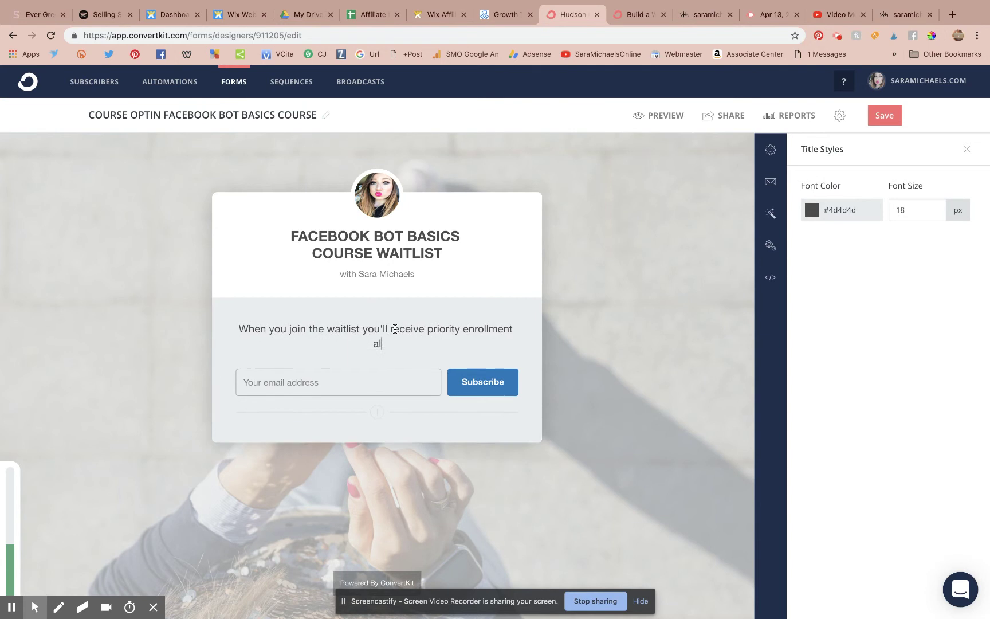
type("ong with a speci")
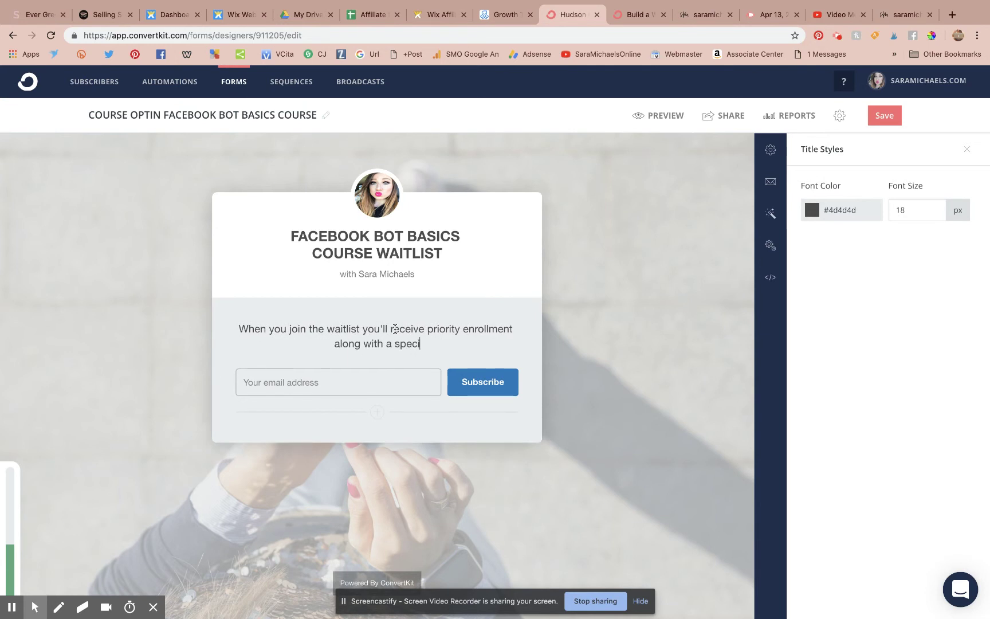
type("al email-nl")
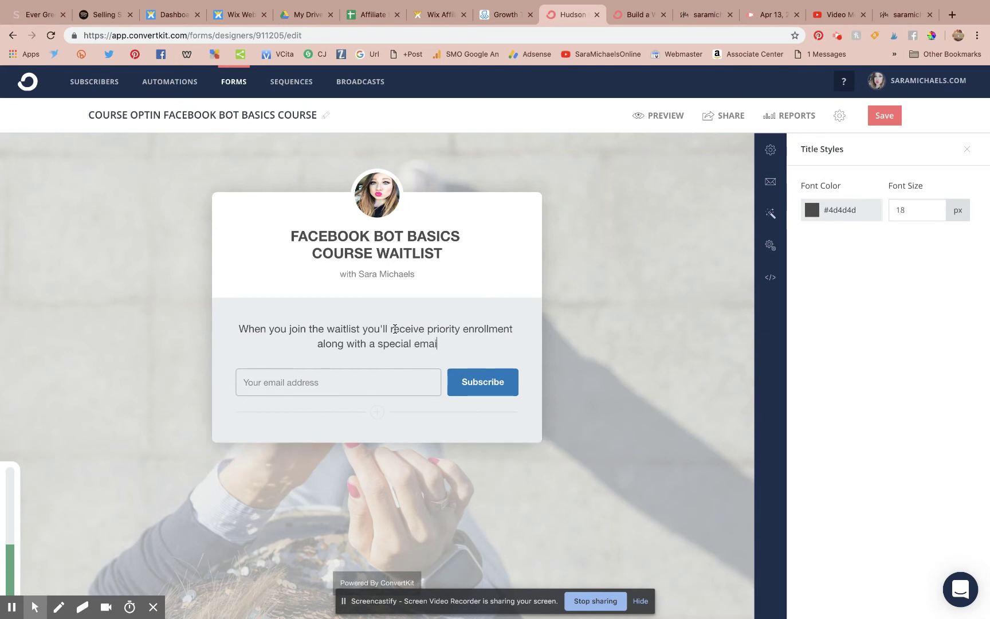
key("BackSpace")
key("BackSpace")
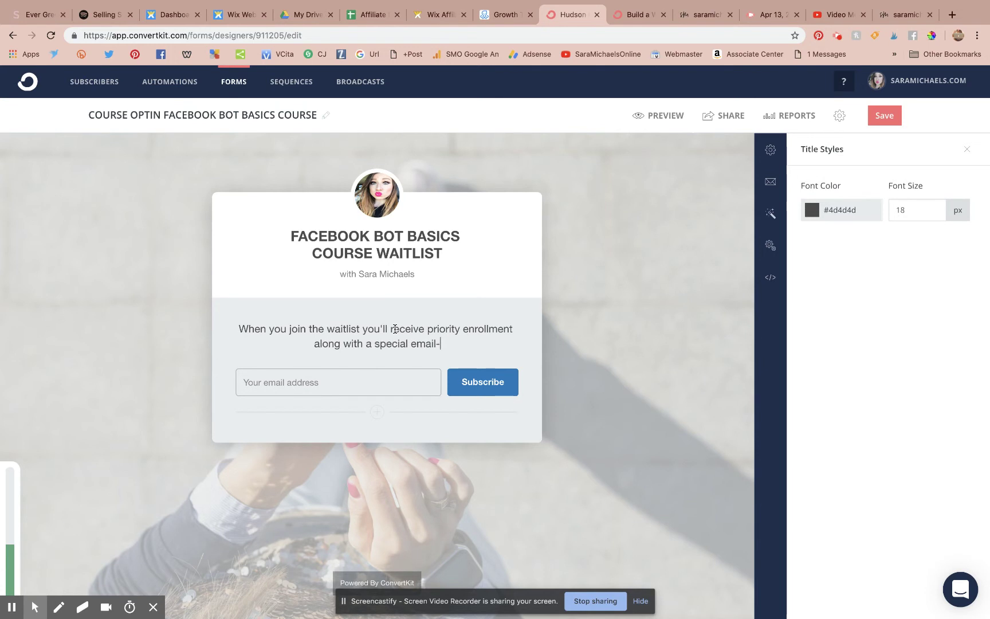
type("only discount")
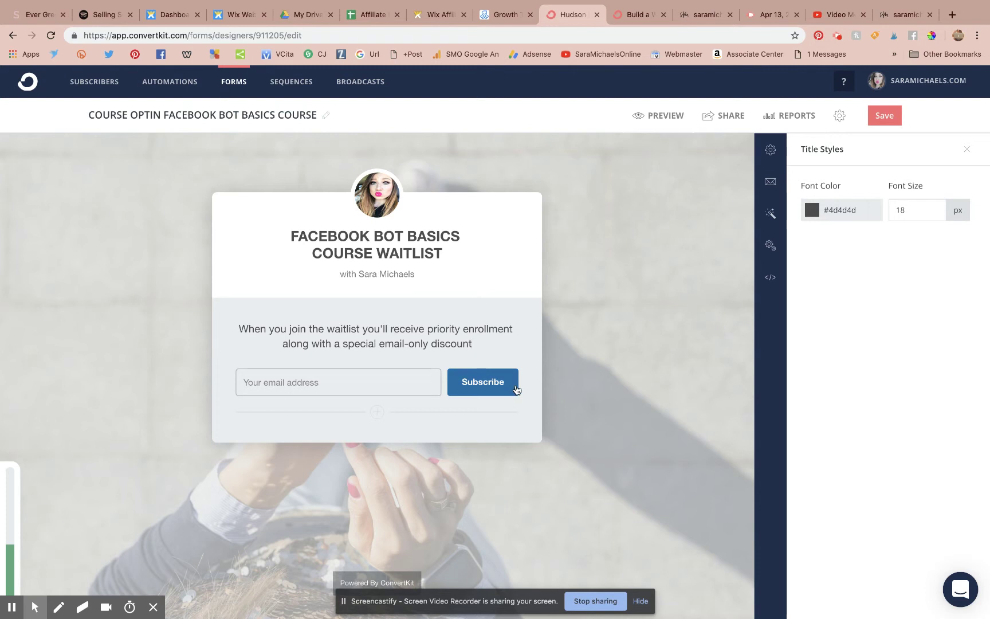
Add another input field to the signup form and try to move it above the email address field.
left_click(380, 415)
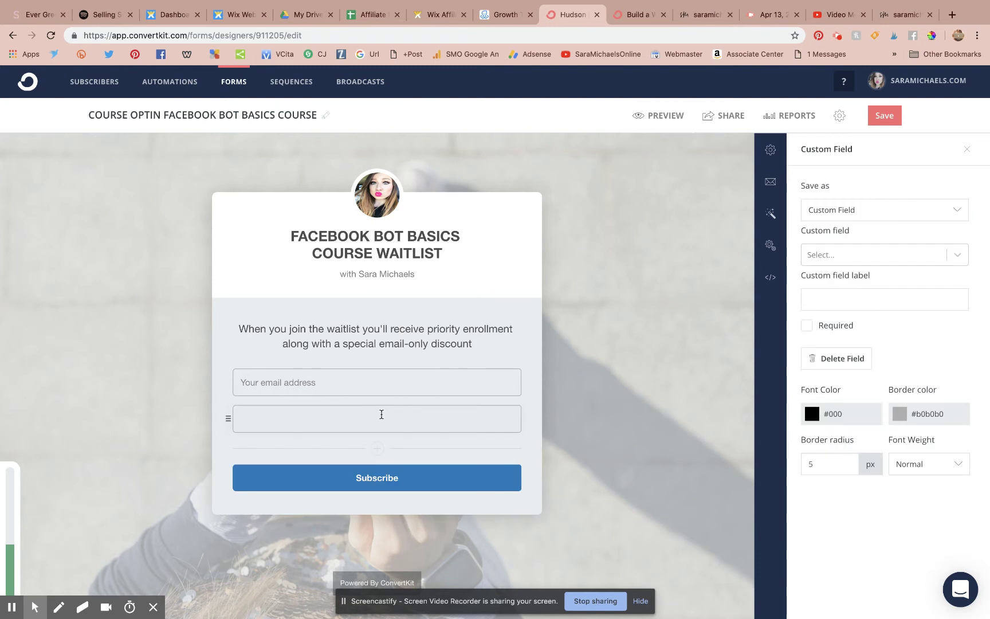
left_click_drag(228, 416, 233, 365)
Change the Subscribe button's background color to pale pink, #f5c3d1.
left_click(291, 483)
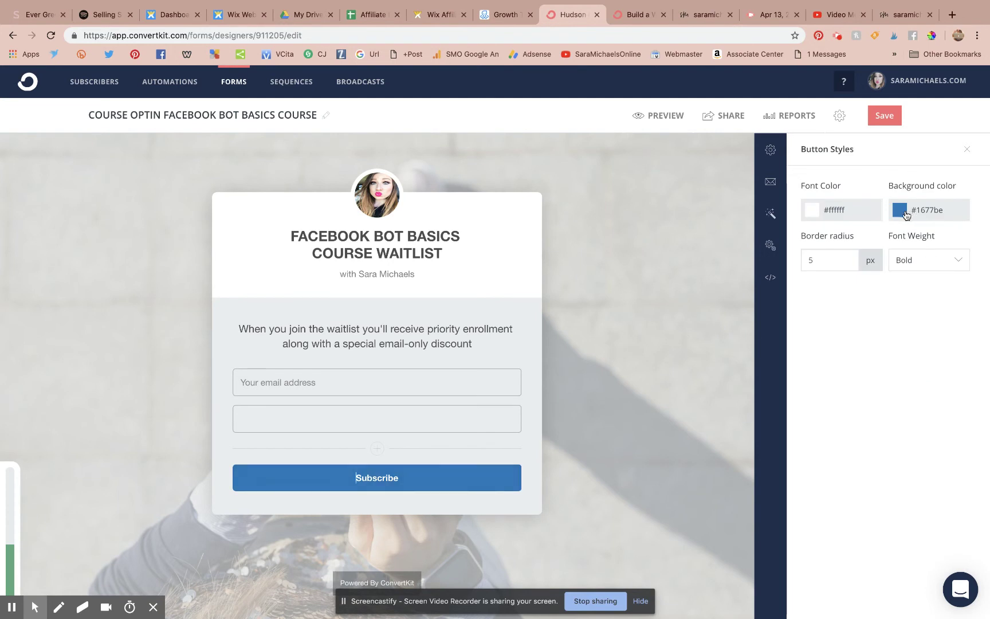
left_click(905, 215)
left_click(874, 257)
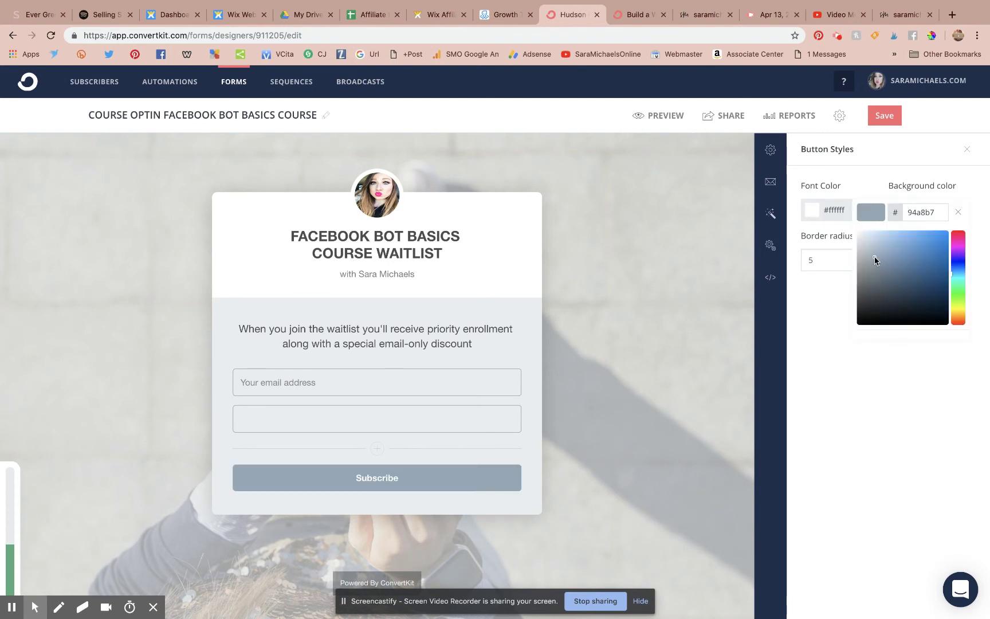
left_click(955, 240)
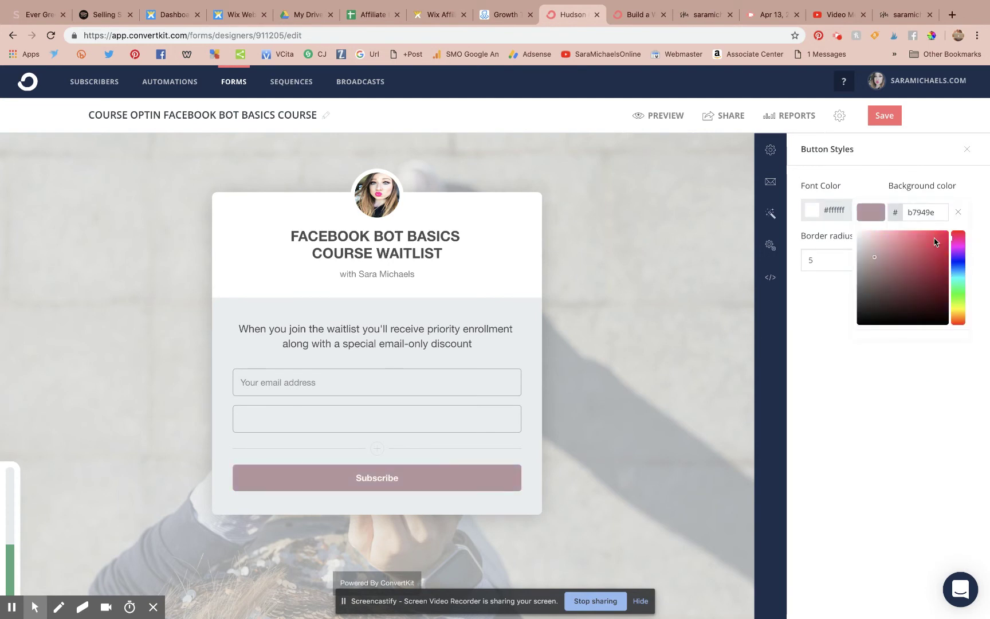
left_click(875, 233)
left_click(655, 303)
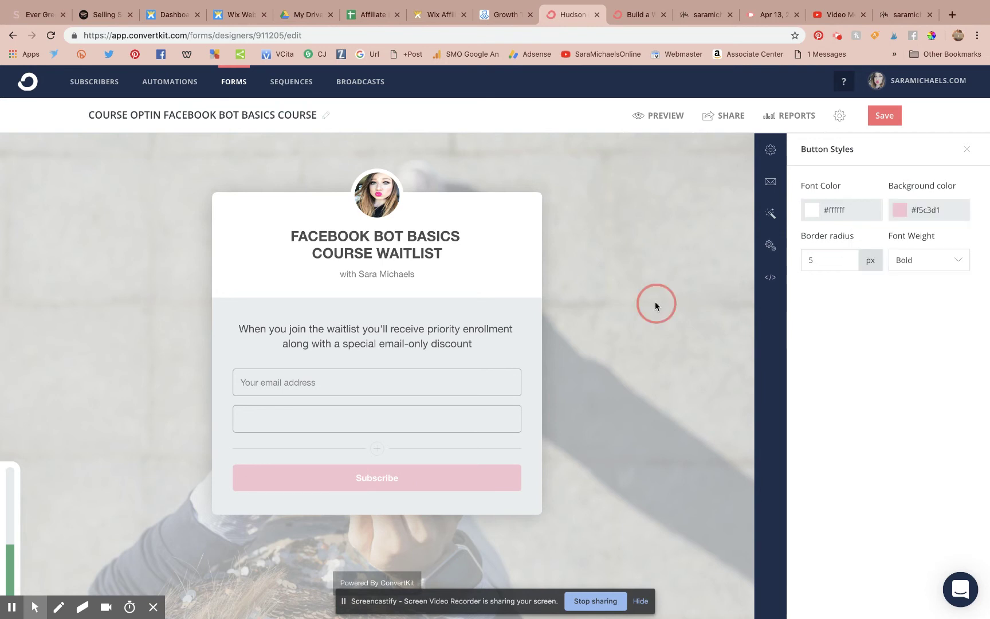
Move the blank input field above the email address field and assign it the First Name custom field.
left_click_drag(227, 423, 226, 380)
left_click(359, 383)
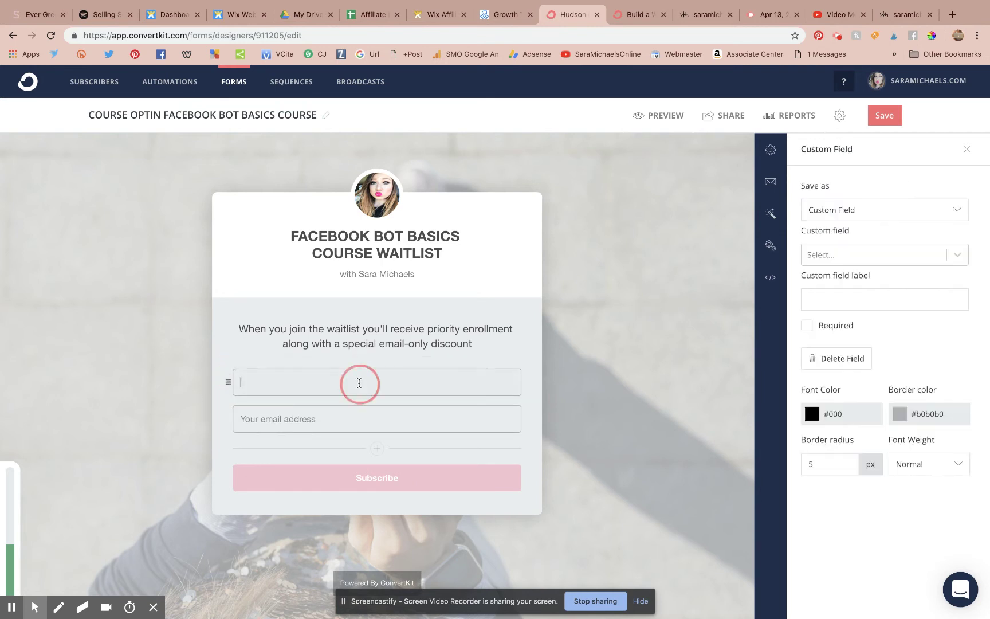
left_click(871, 210)
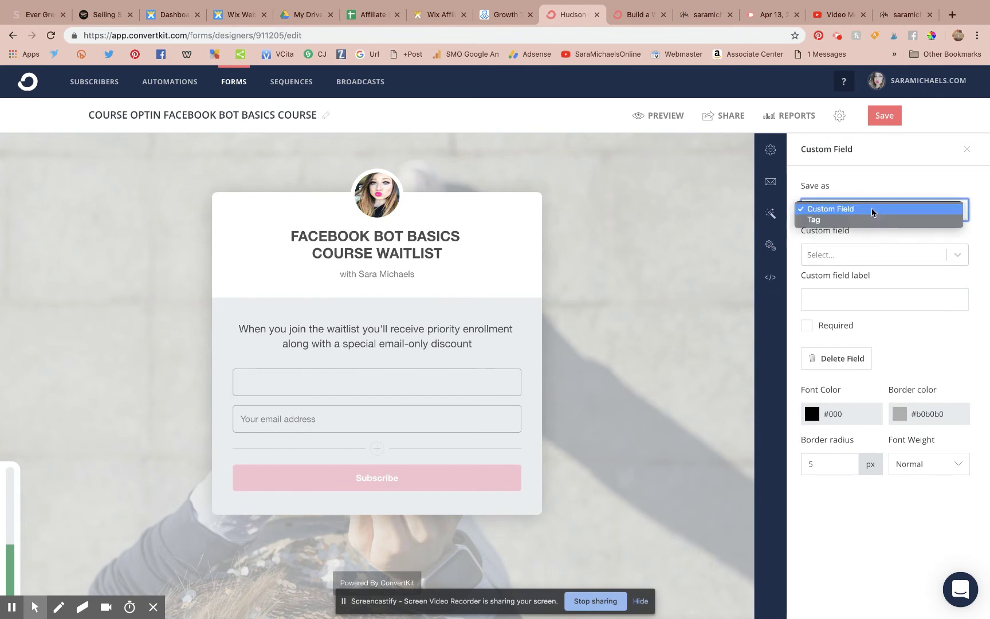
left_click(871, 210)
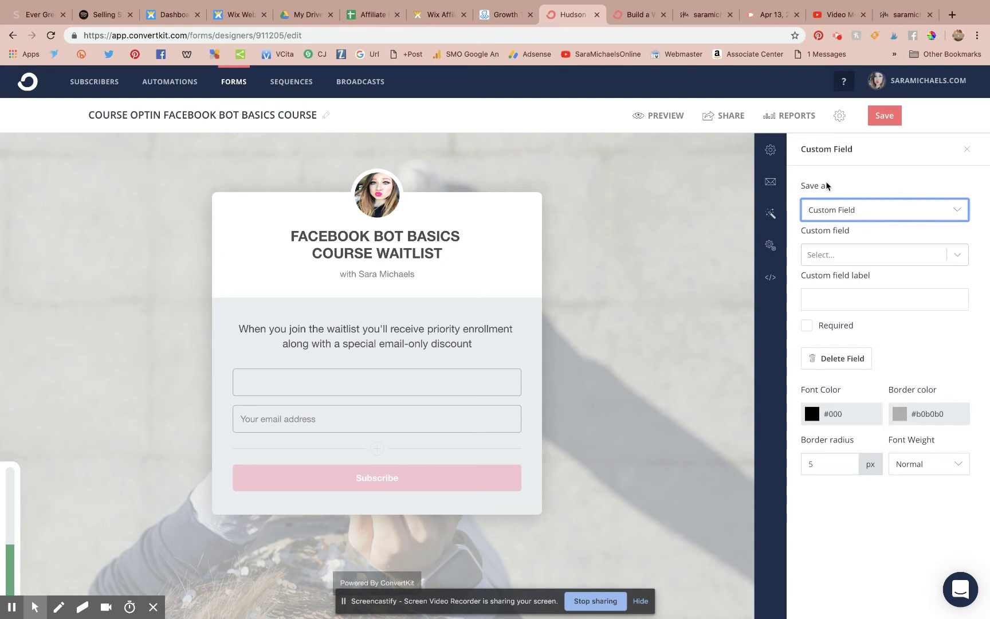
left_click(291, 382)
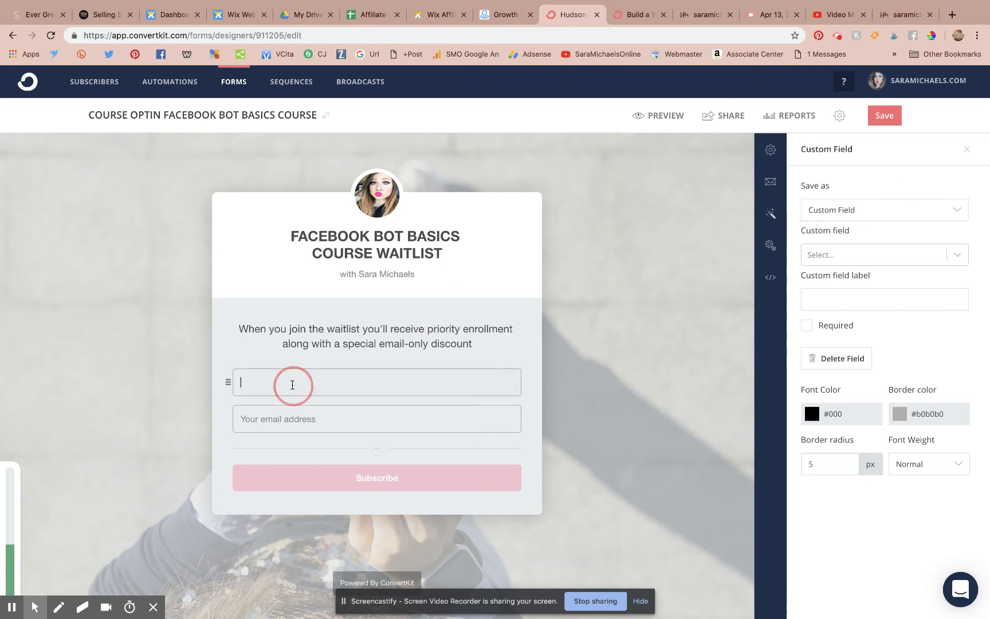
left_click(838, 260)
left_click(837, 287)
left_click(662, 299)
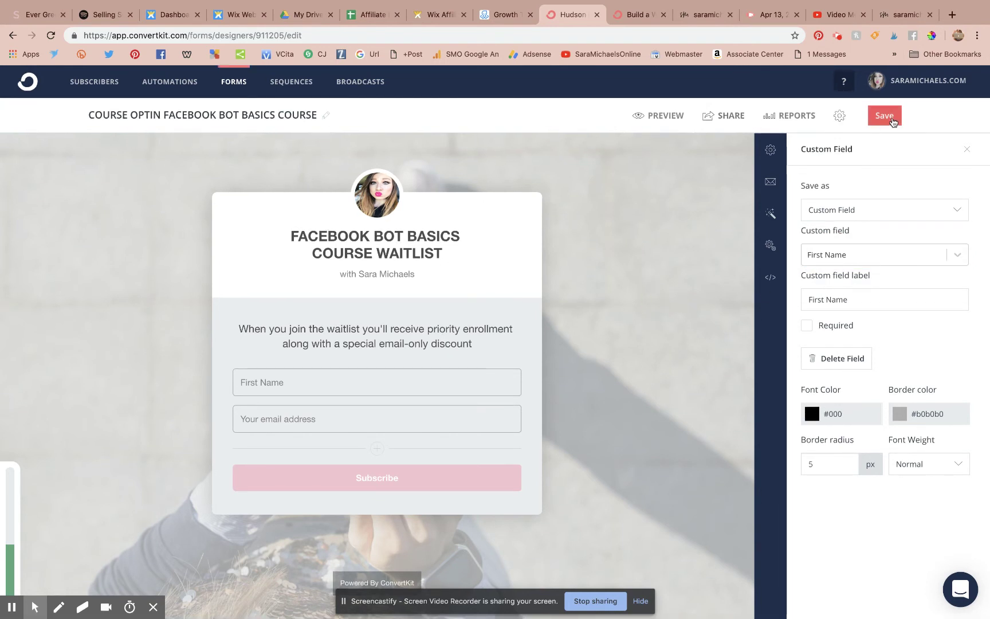
Set the form to redirect visitors to another page when they subscribe.
left_click(770, 150)
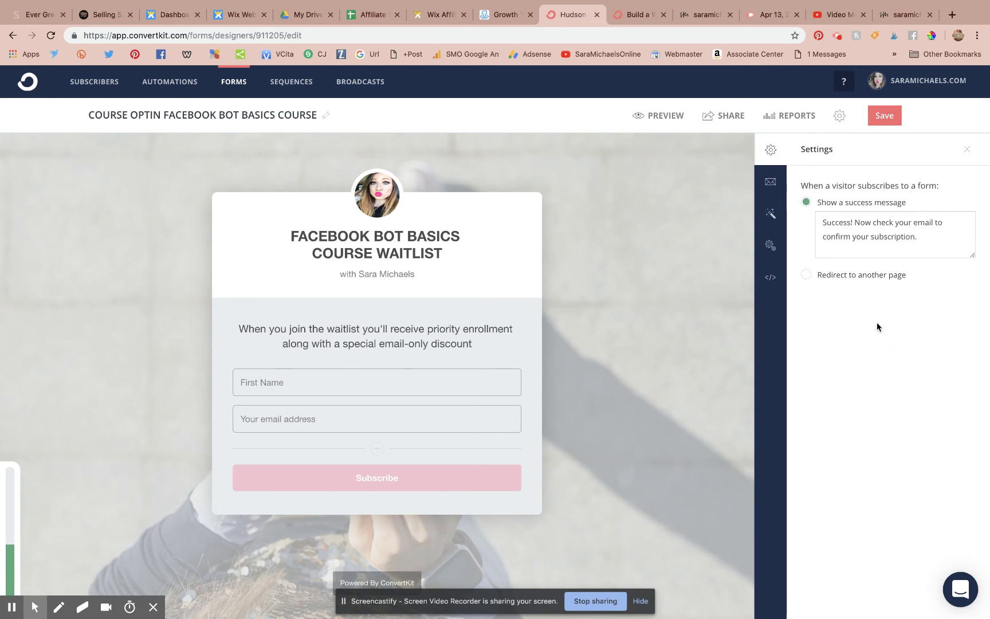
left_click(813, 280)
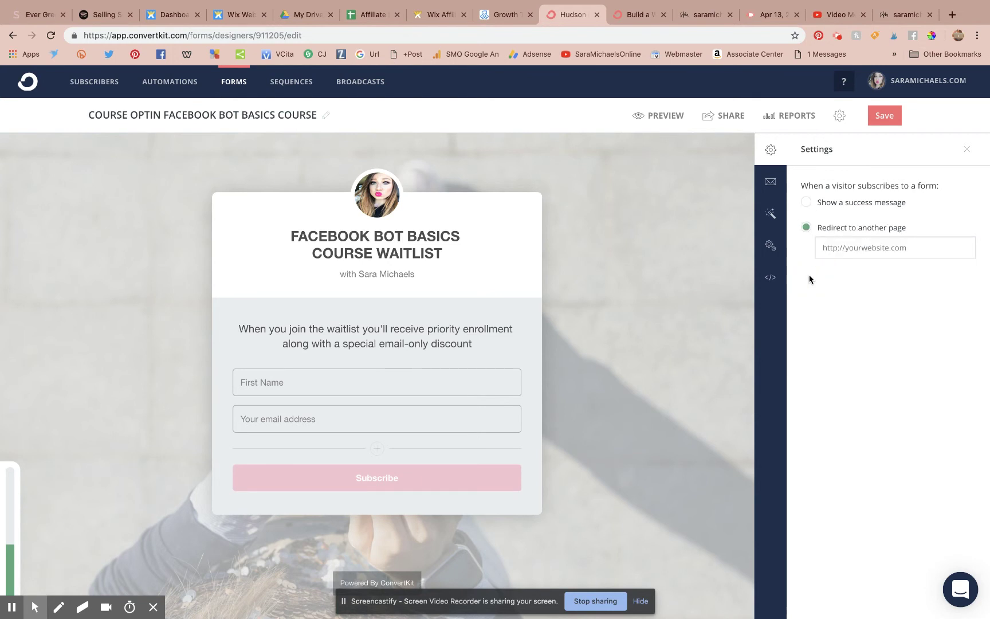
Switch to the Wix editor, duplicate the WIX WEBSITE COURSE WAITLIST page and name the copy CONFIRM FACEBOOK BOT BASICS COURSE.
left_click(234, 15)
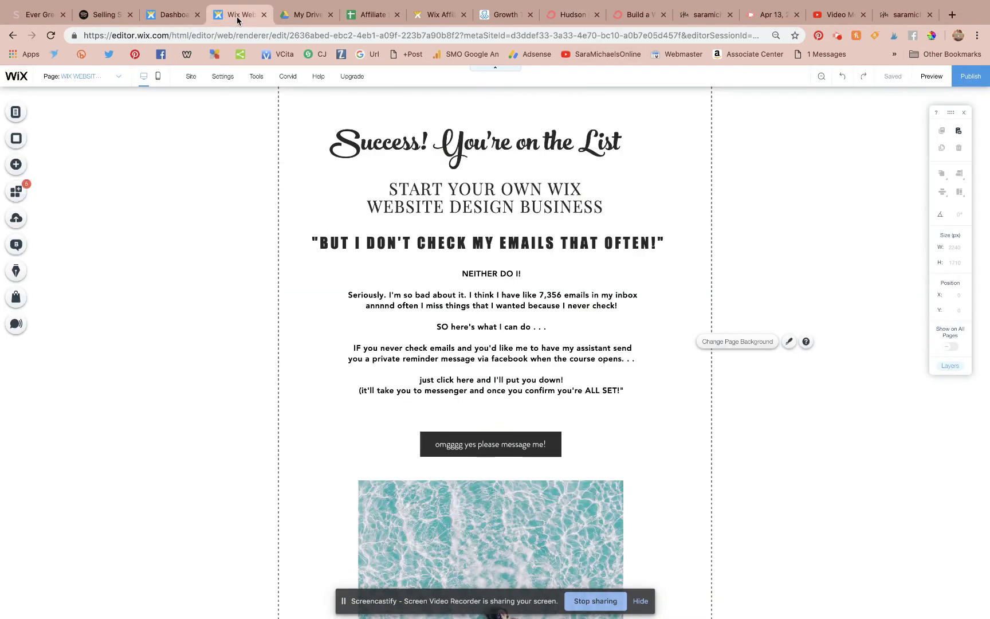
left_click(16, 111)
scroll(178, 248, "down", 3)
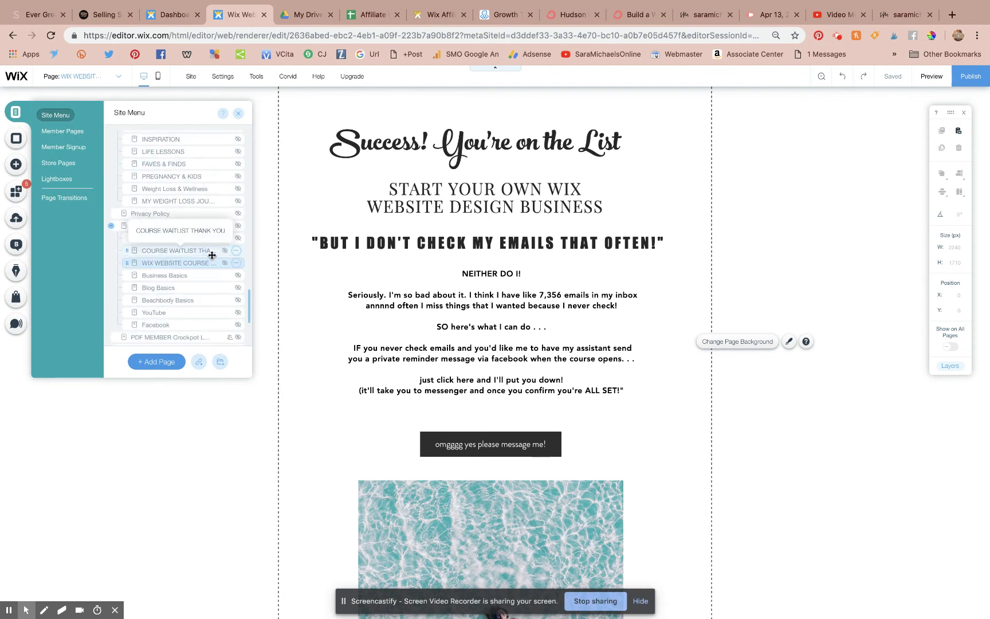
left_click(237, 263)
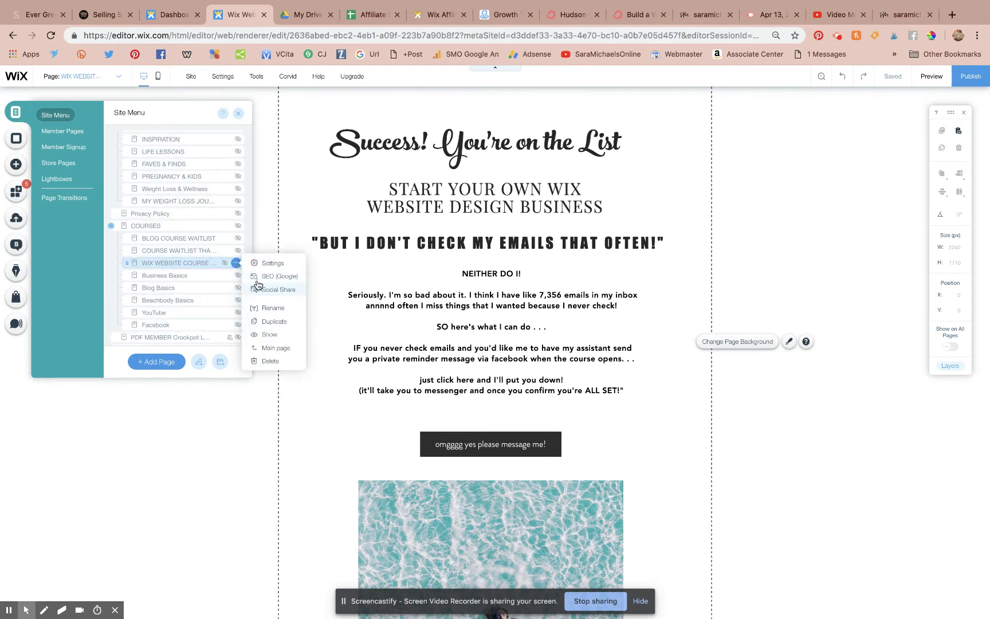
left_click(278, 324)
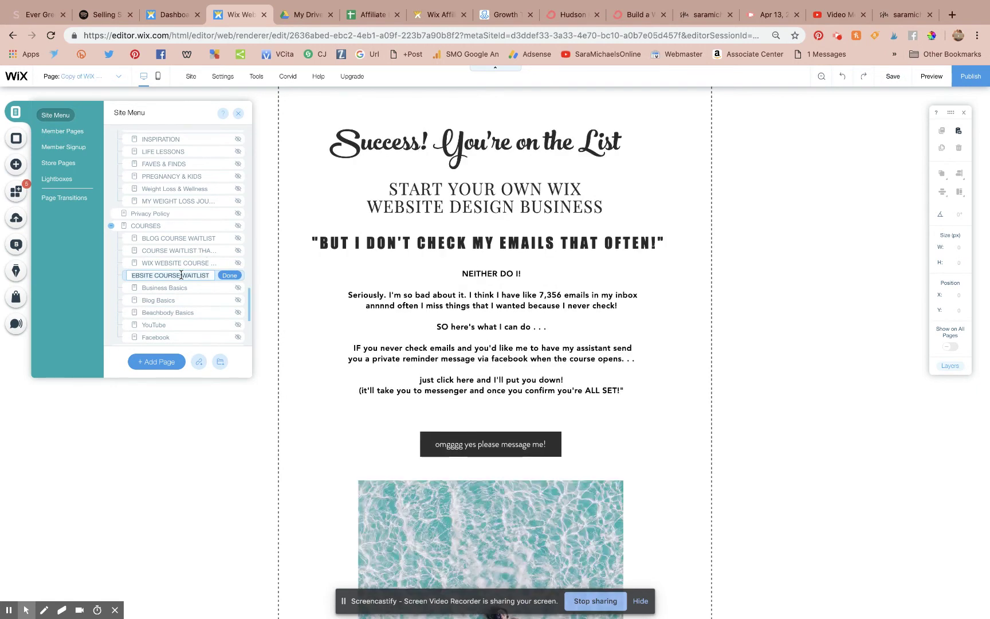
type("CONFIRM FACEBOOK BOT BASICS C")
type("OURSE")
key("Return")
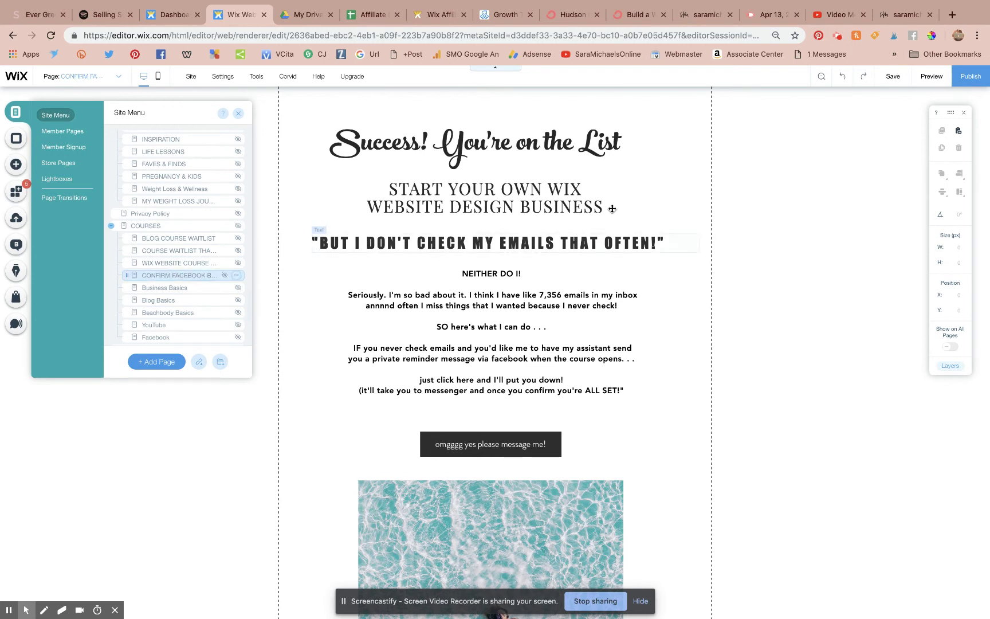
Replace the "START YOUR OWN WIX WEBSITE DESIGN BUSINESS" heading on the duplicated page with FACEBOOK BOT BASICS.
left_click(476, 204)
left_click(381, 164)
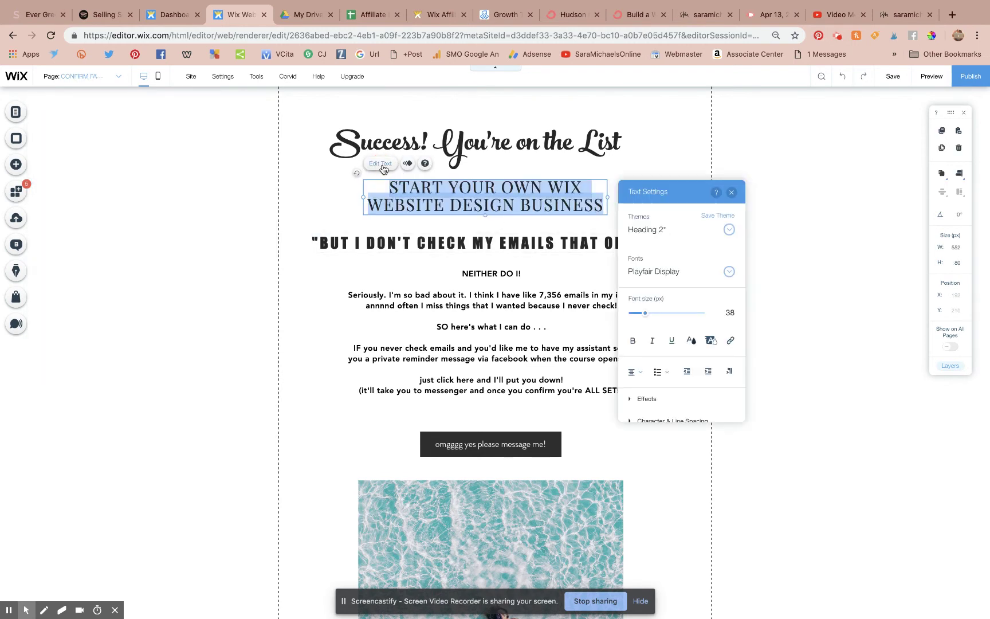
type("FACEBOOK BOT BASICS")
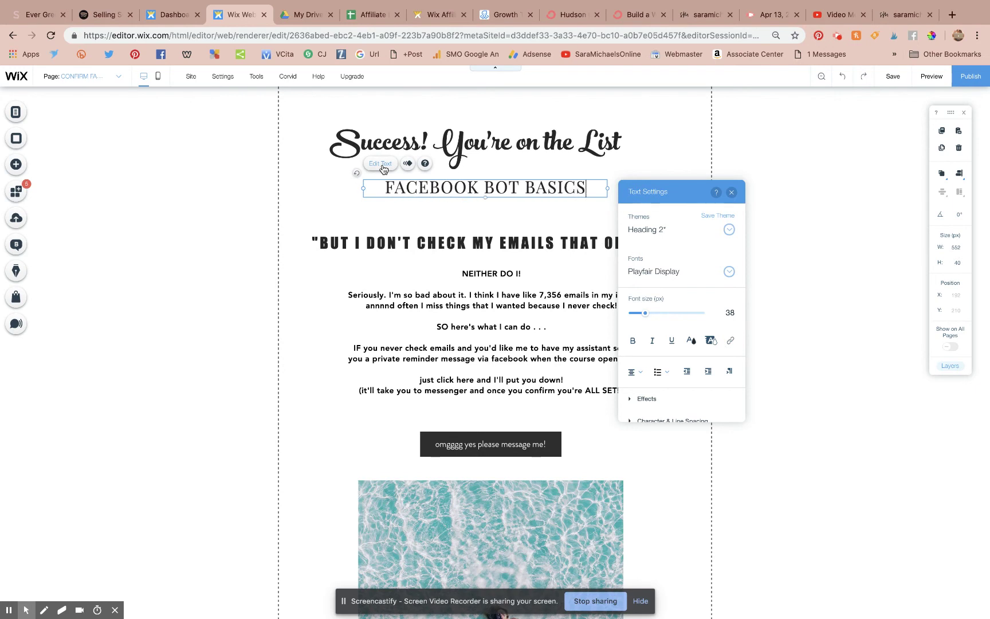
left_click(677, 155)
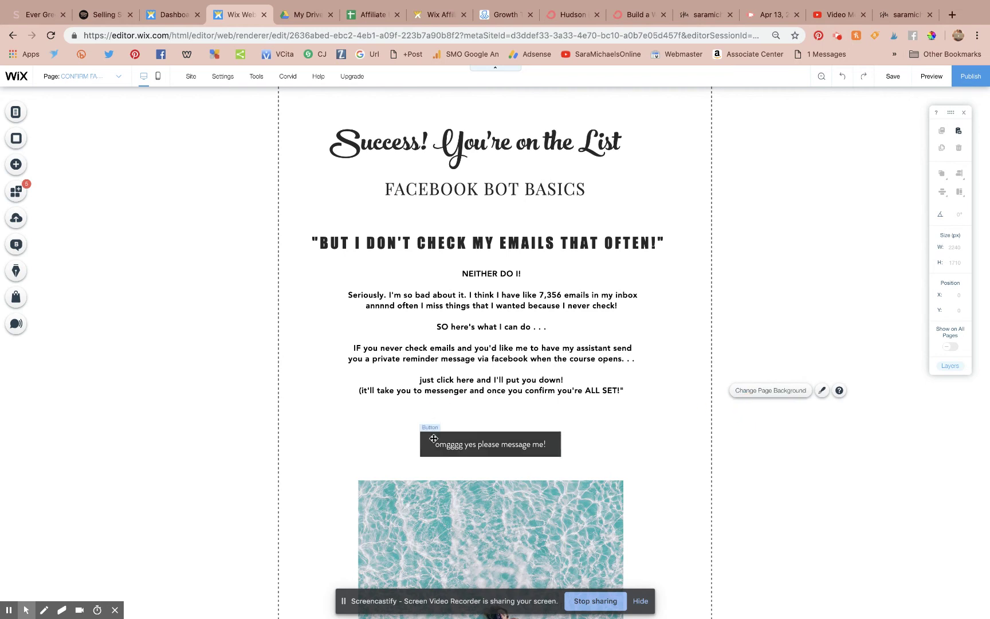
Look over the messenger opt-in button on the confirmation page and the Messenger Ref URL setup in ManyChat.
left_click(463, 443)
scroll(738, 453, "down", 5)
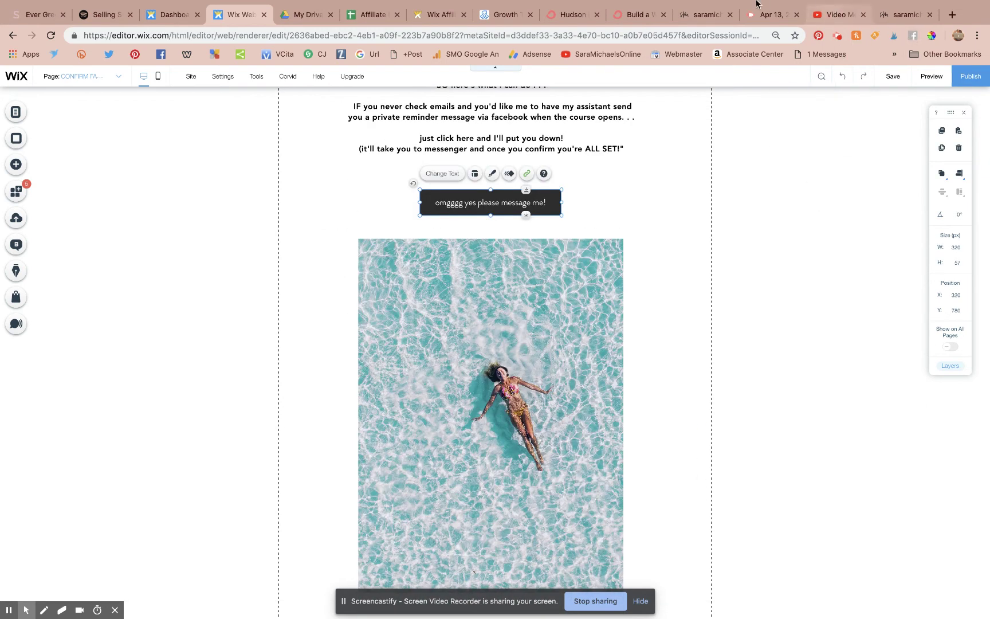
left_click(511, 17)
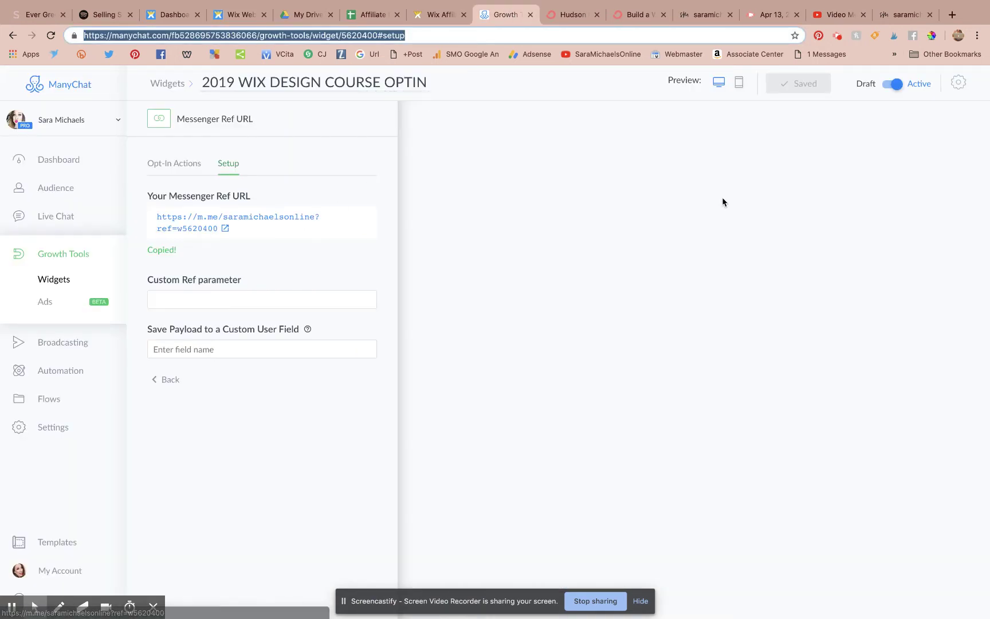
Return to the ConvertKit landing page editor, turn off the Powered By link and save the form.
left_click(641, 15)
left_click(573, 15)
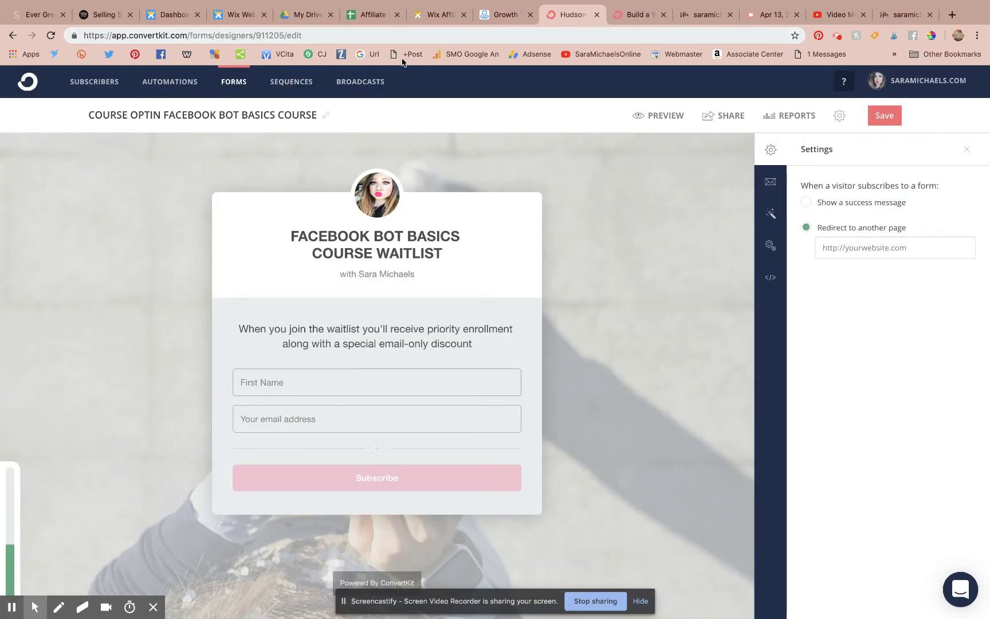
scroll(783, 250, "down", 1)
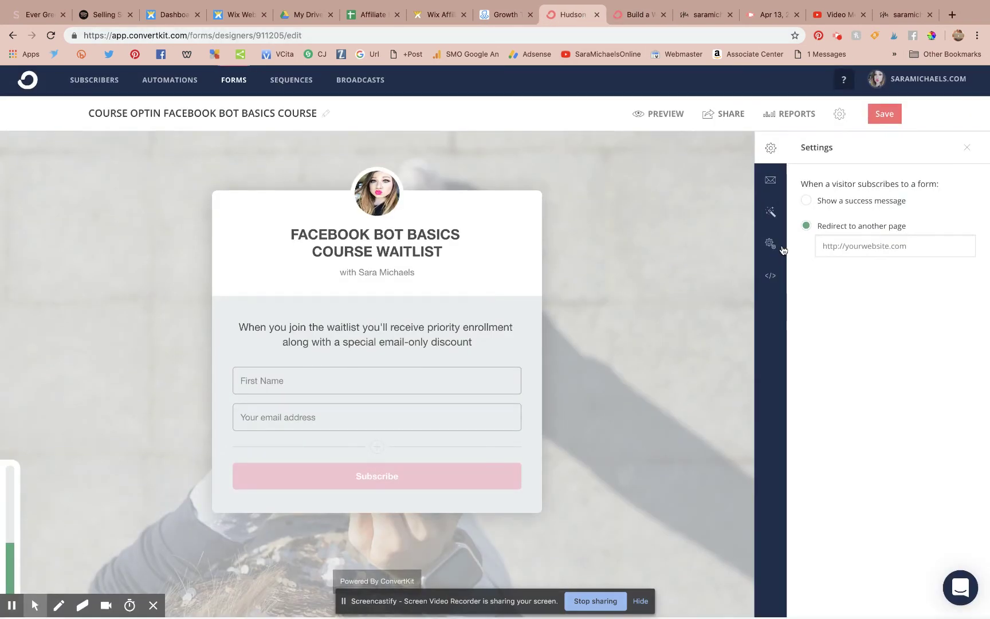
left_click(782, 249)
left_click(809, 187)
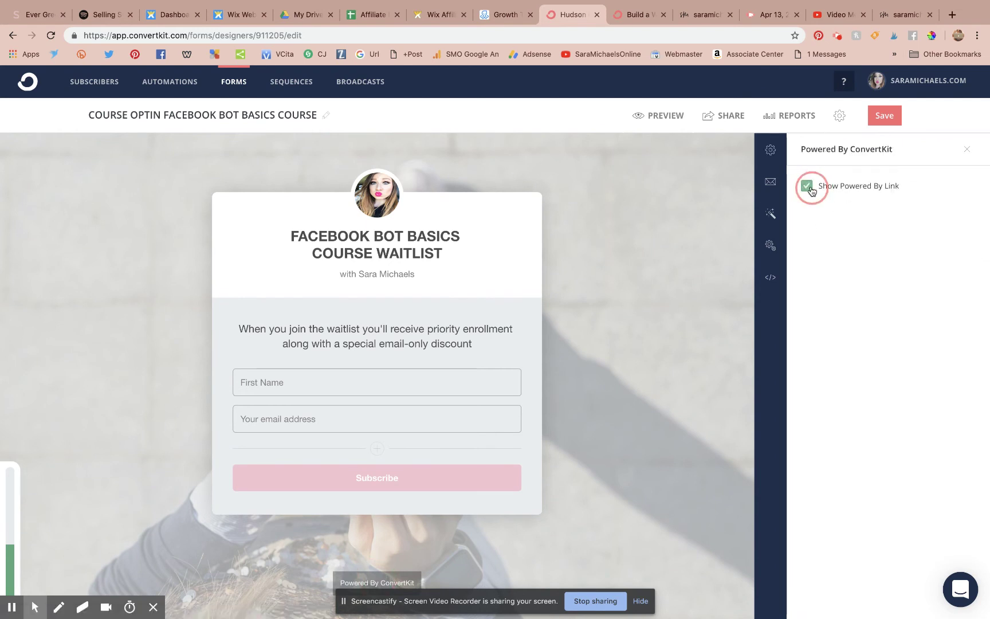
left_click(887, 118)
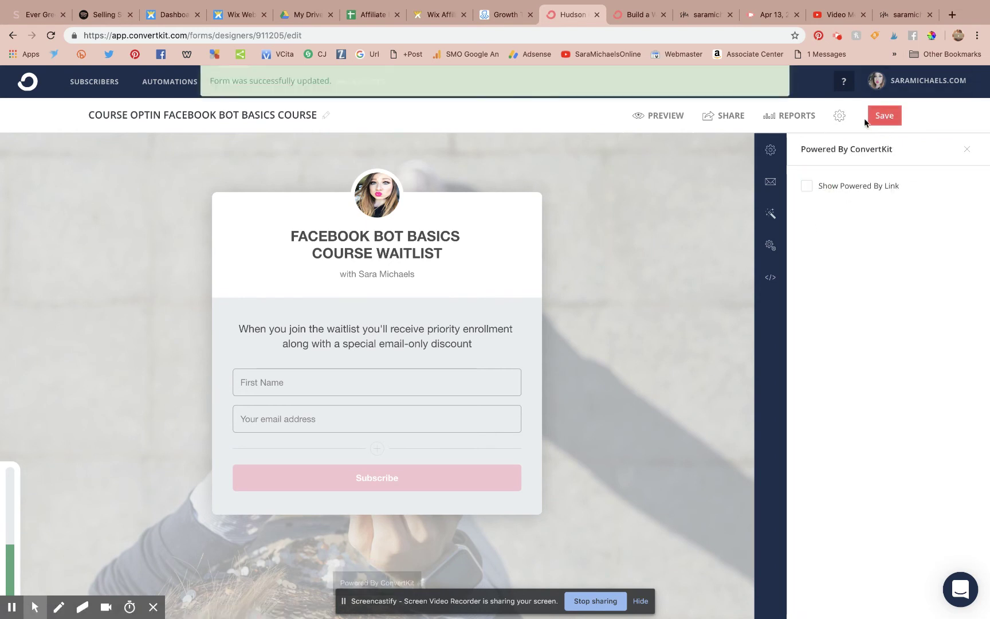
Copy the landing page's share link and switch to the video details page in YouTube Studio.
left_click(718, 117)
left_click(627, 207)
key("super+c")
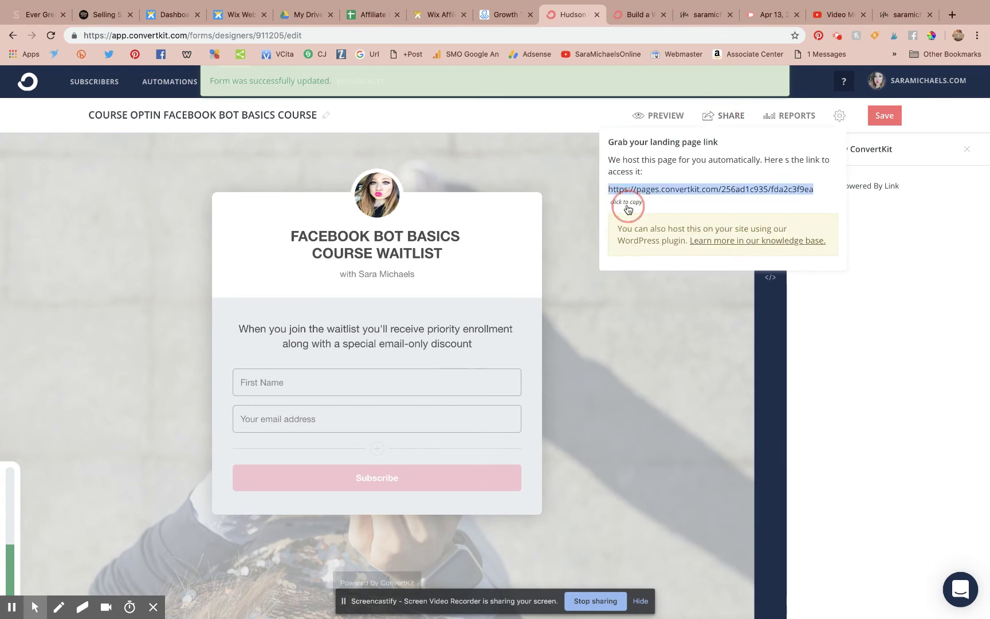
left_click(841, 16)
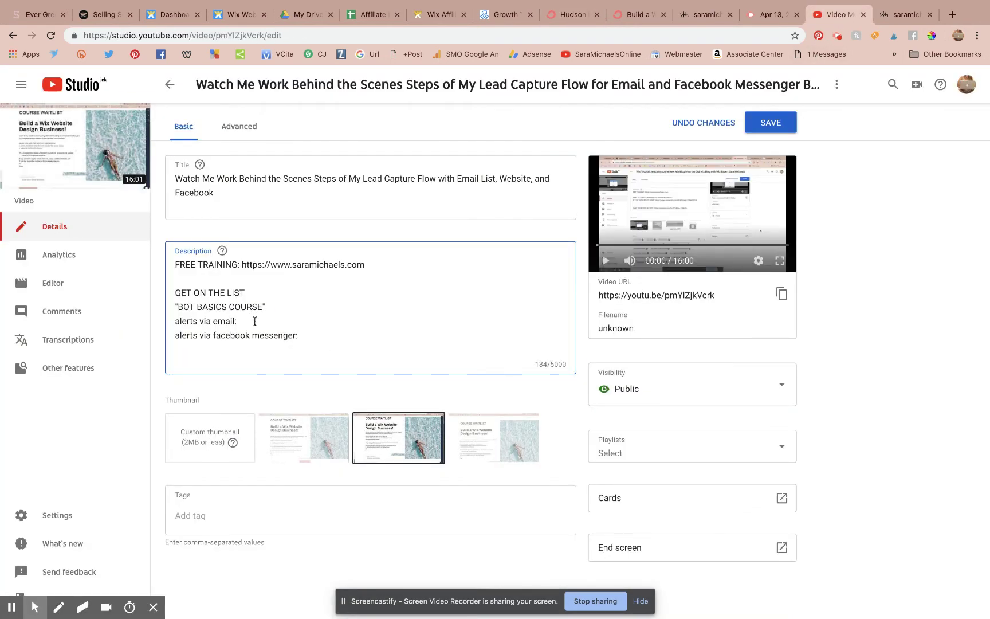
Paste the copied landing page link after "alerts via email:" in the video description.
key("super+v")
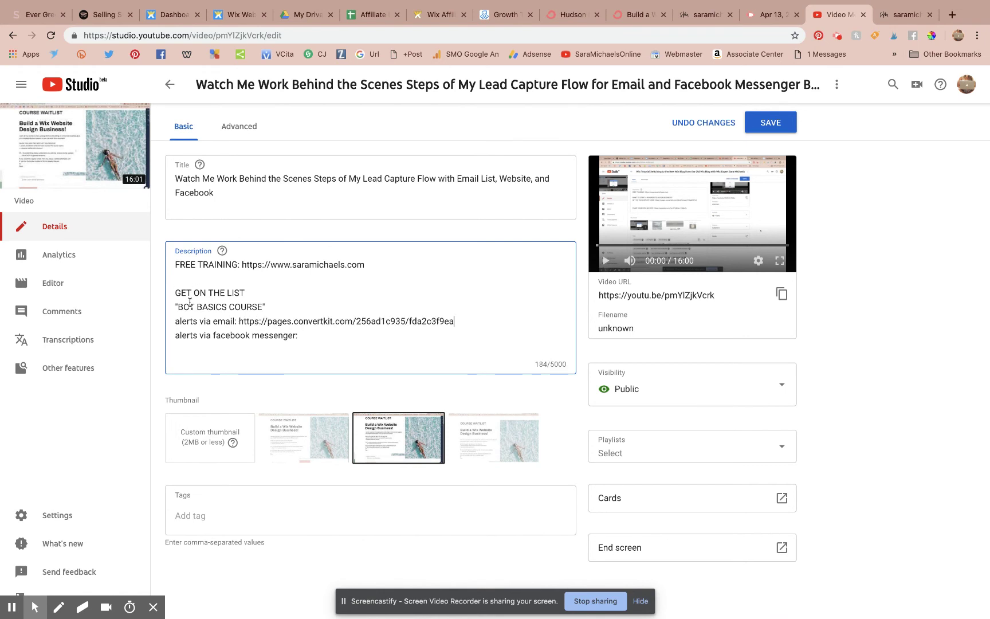
left_click(255, 291)
key("BackSpace")
key("Return")
key("BackSpace")
Below "BOT BASICS COURSE" in the description, add the line "& receive priority enrollment as well as a special email-only discount code:".
left_click(285, 305)
key("Return")
type("& re")
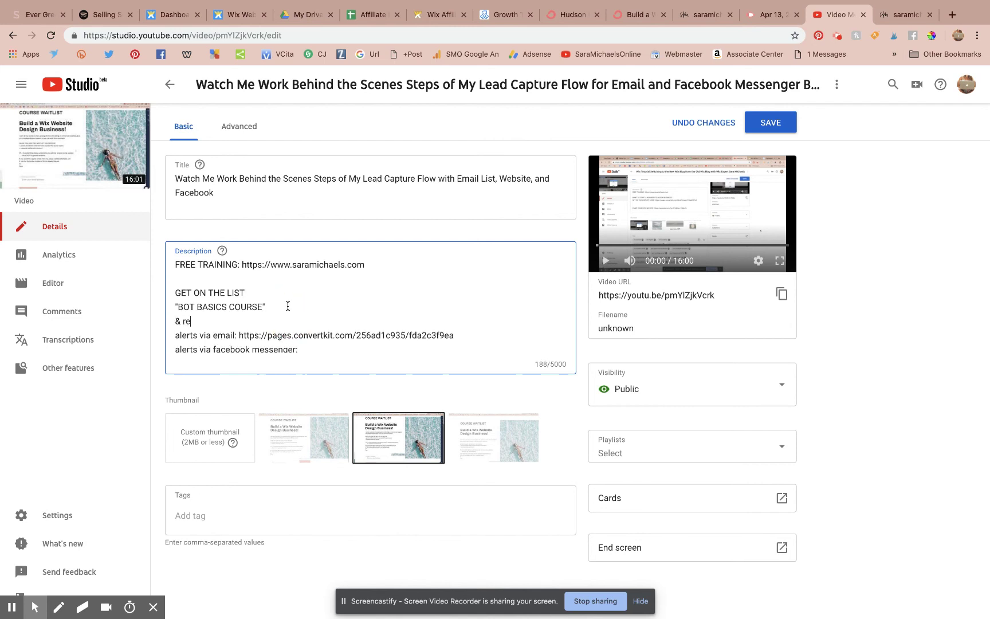
type("ceive priorirty enro")
key("BackSpace")
key("BackSpace")
key("BackSpace")
key("BackSpace")
type("ty enrollment as ")
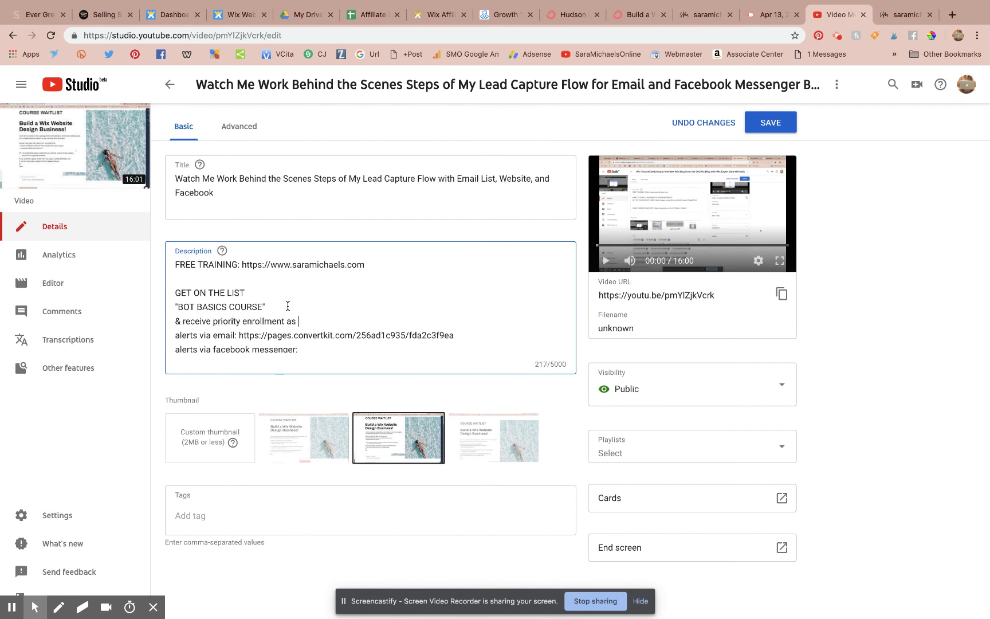
type("well as a speical email-only discount code: alerts")
left_click(356, 324)
key("BackSpace")
key("BackSpace")
type("ci")
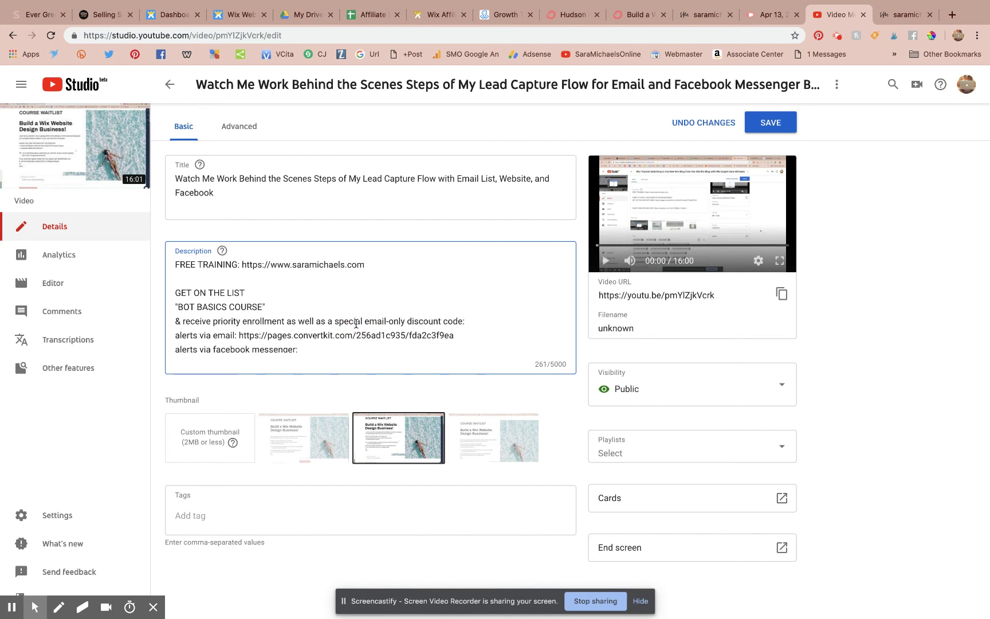
Review the ManyChat Messenger Ref URL and the Wix page's messenger button, and return to the YouTube video details.
left_click(374, 352)
left_click(312, 349)
left_click(408, 344)
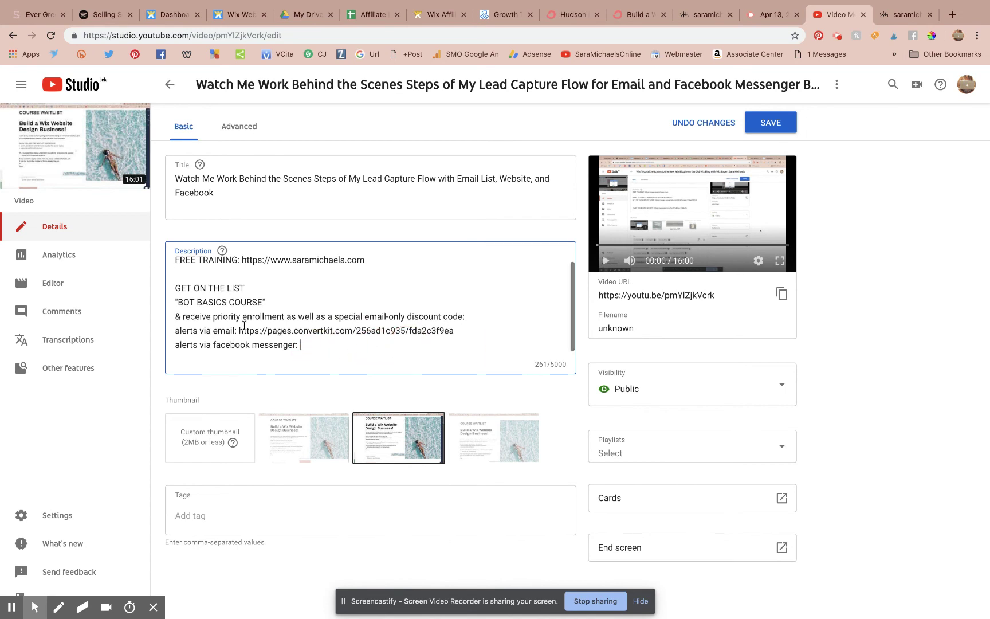
left_click(504, 14)
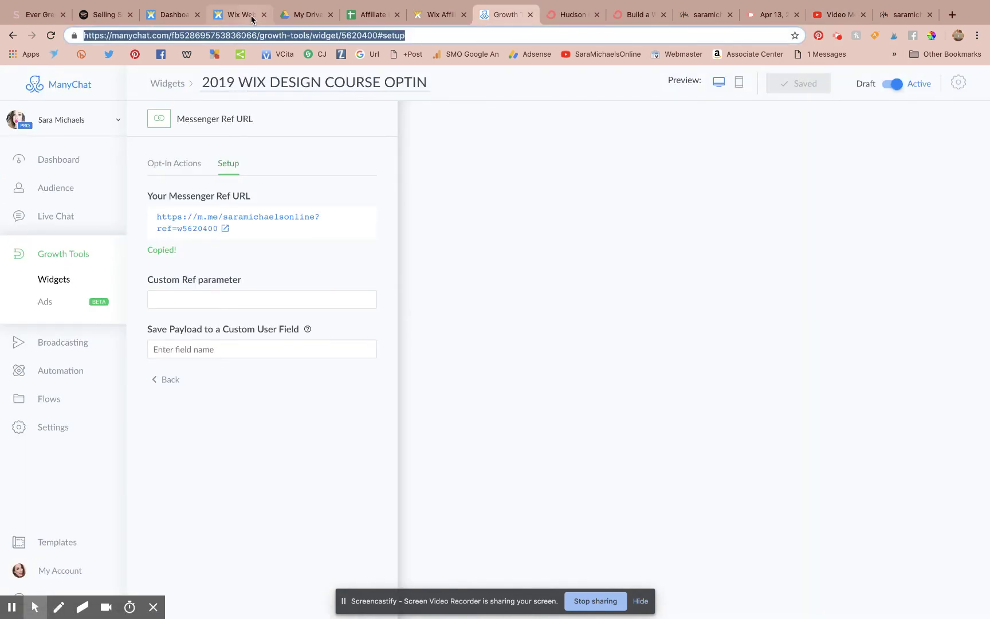
left_click(223, 14)
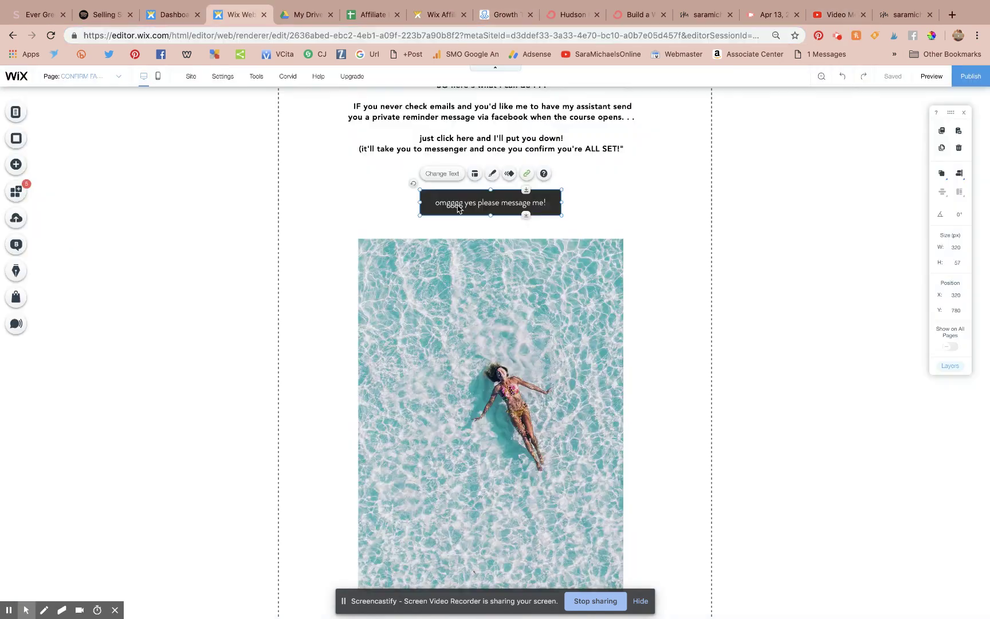
left_click(832, 15)
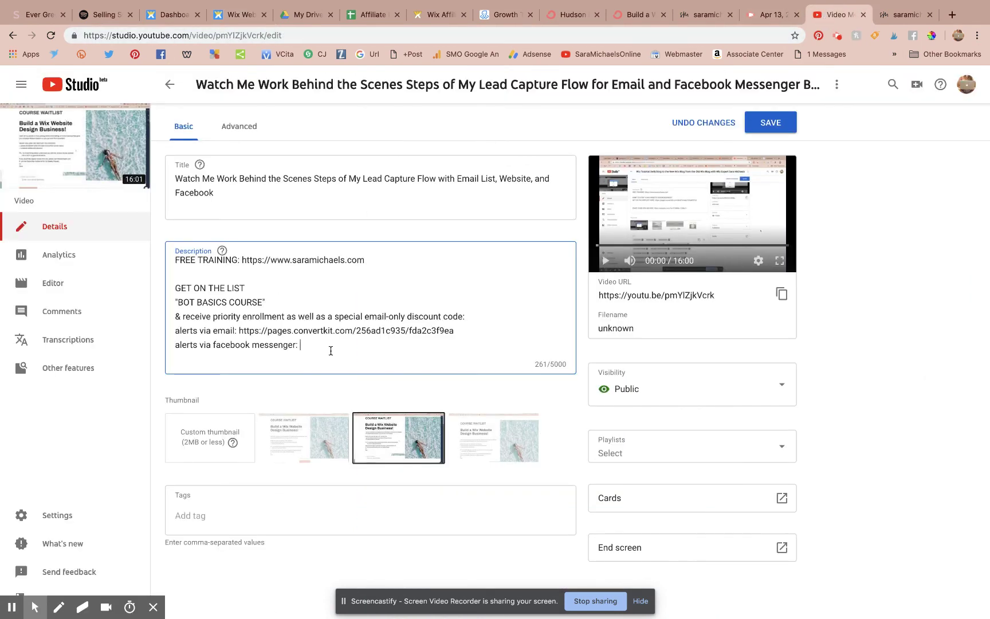
left_click(221, 191)
left_click_drag(214, 192, 175, 175)
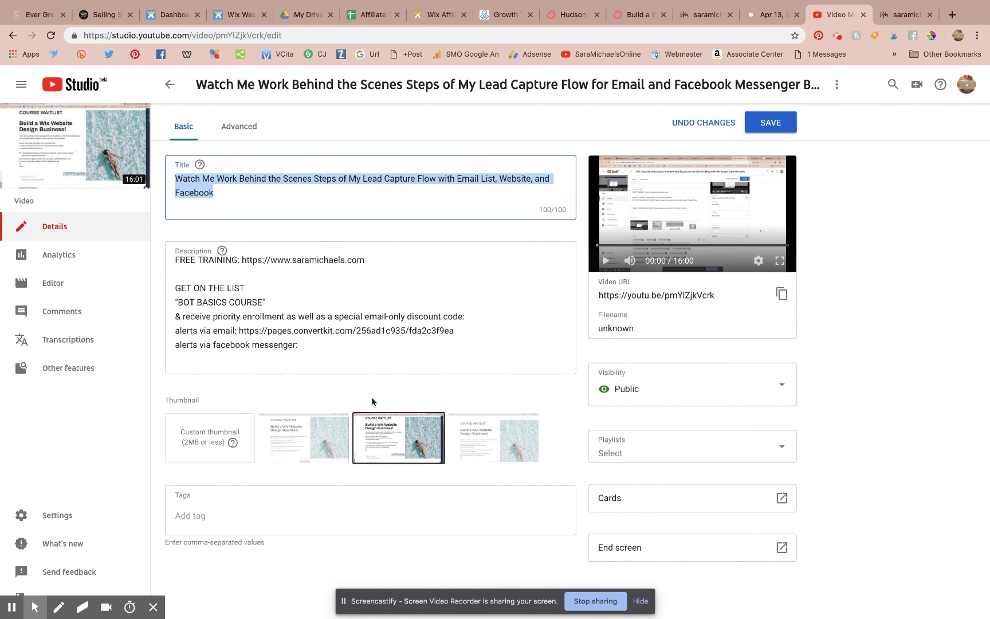
left_click(309, 344)
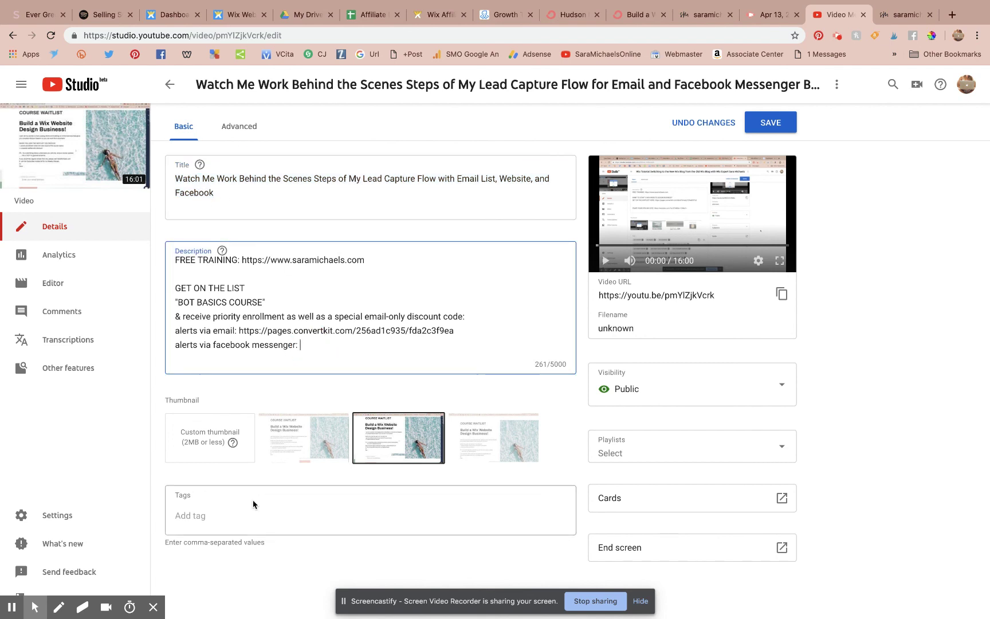
left_click(201, 516)
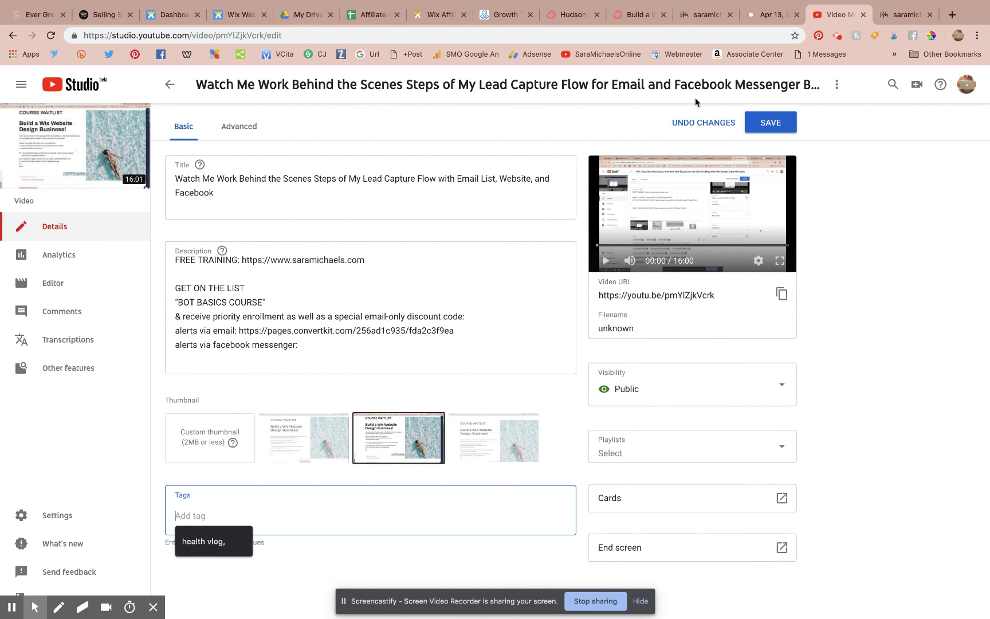
Switch to the ConvertKit landing page editor, set the Subscribe button's background color to #fca6c1 and save the form.
left_click(696, 20)
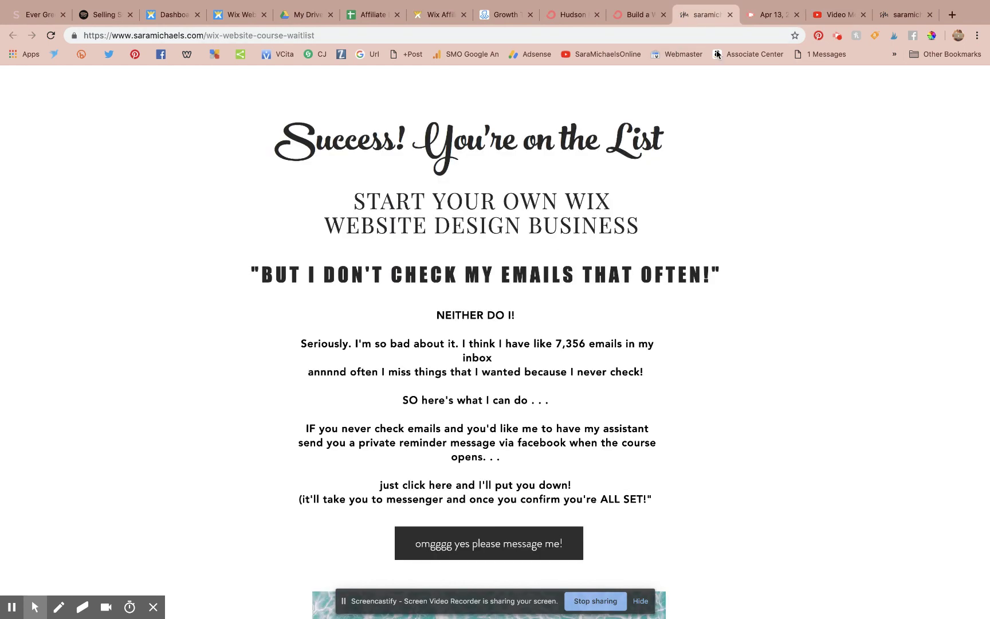
left_click(578, 14)
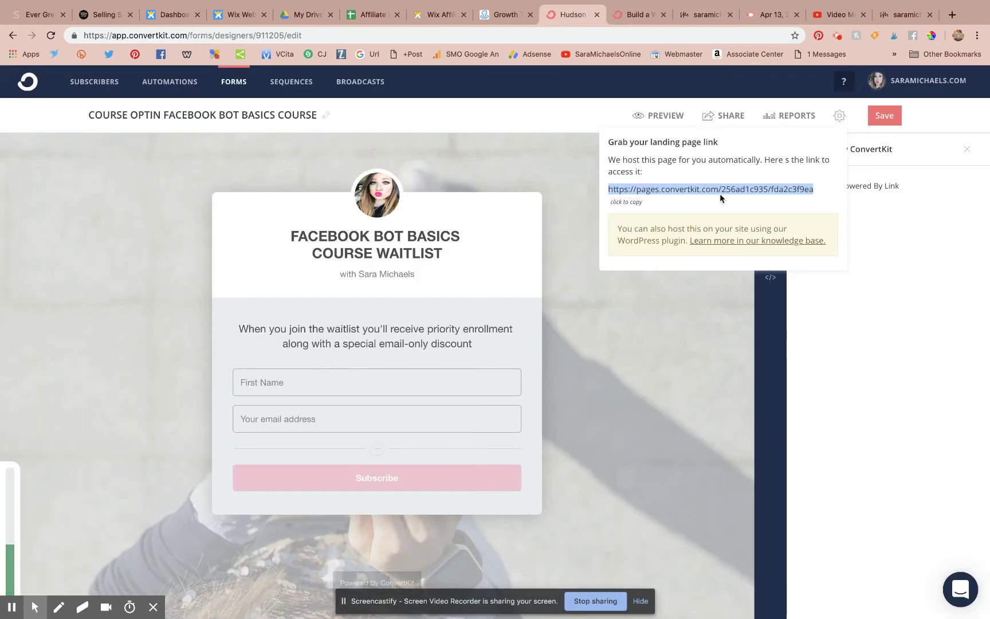
left_click(601, 374)
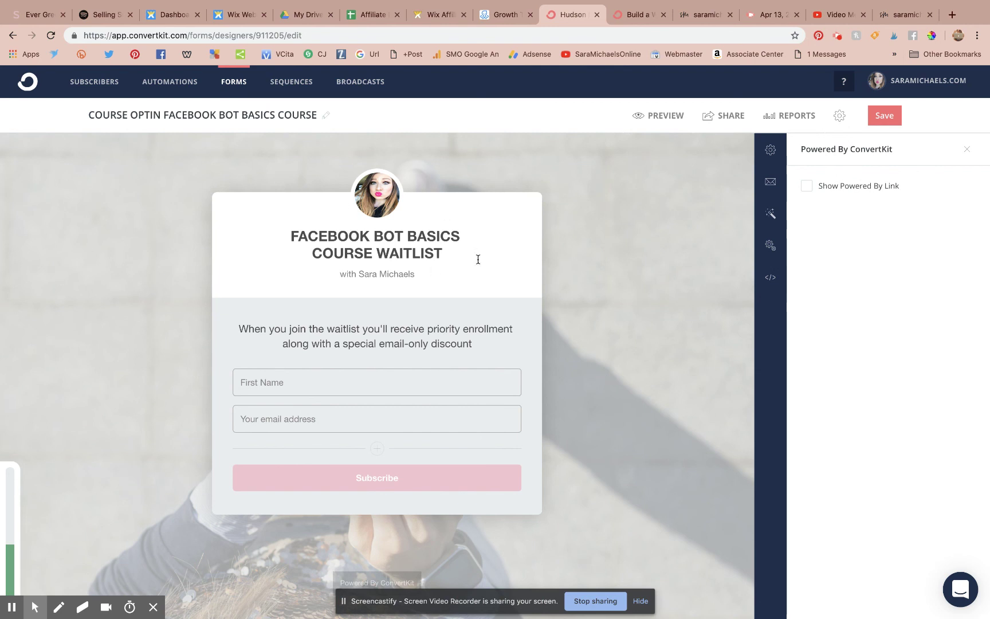
left_click(458, 474)
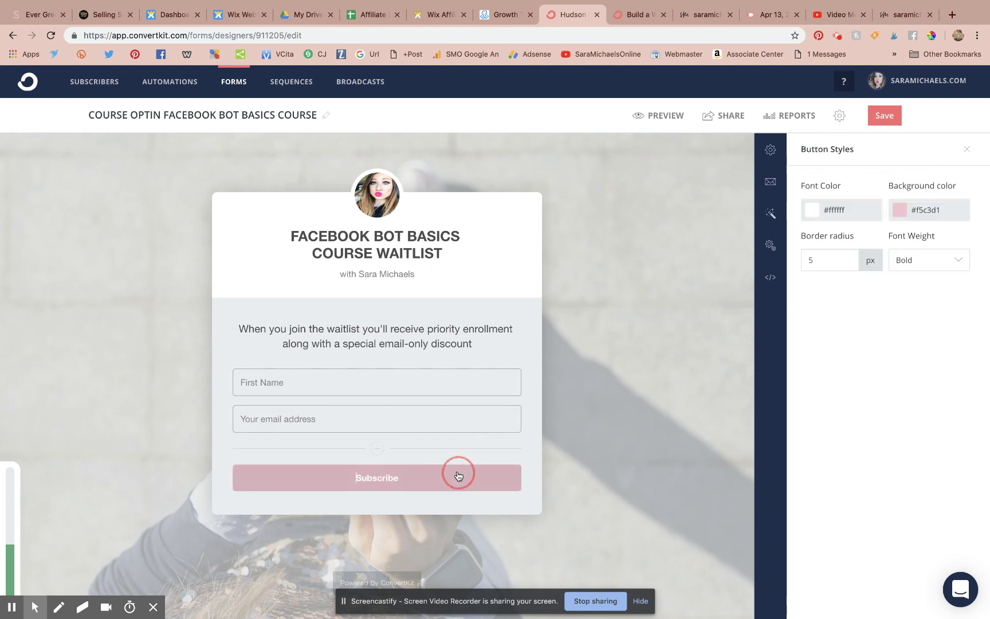
left_click(900, 207)
left_click(874, 236)
left_click_drag(874, 235, 886, 230)
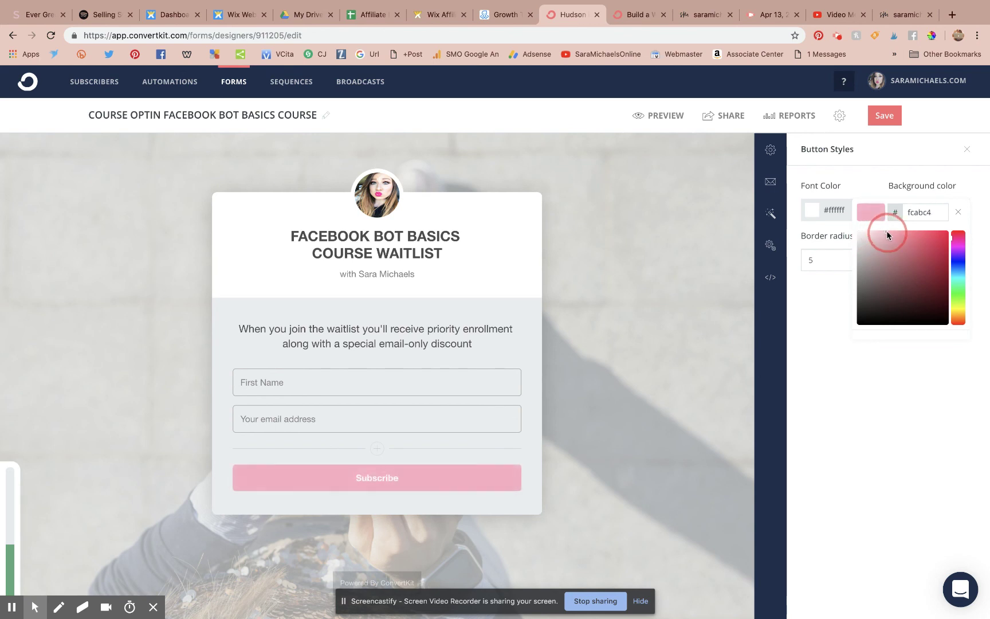
left_click(647, 214)
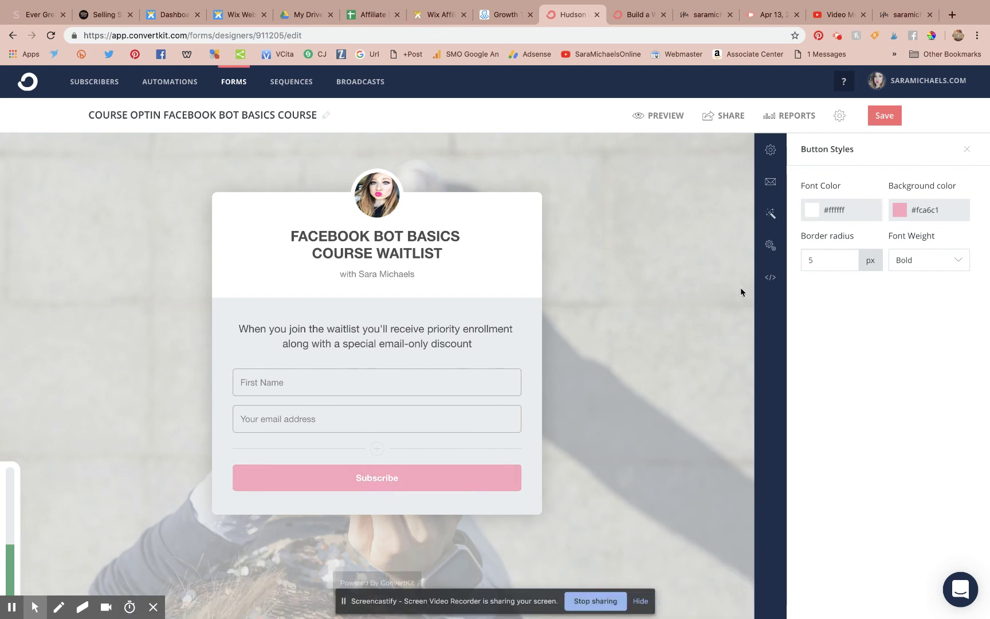
left_click(886, 117)
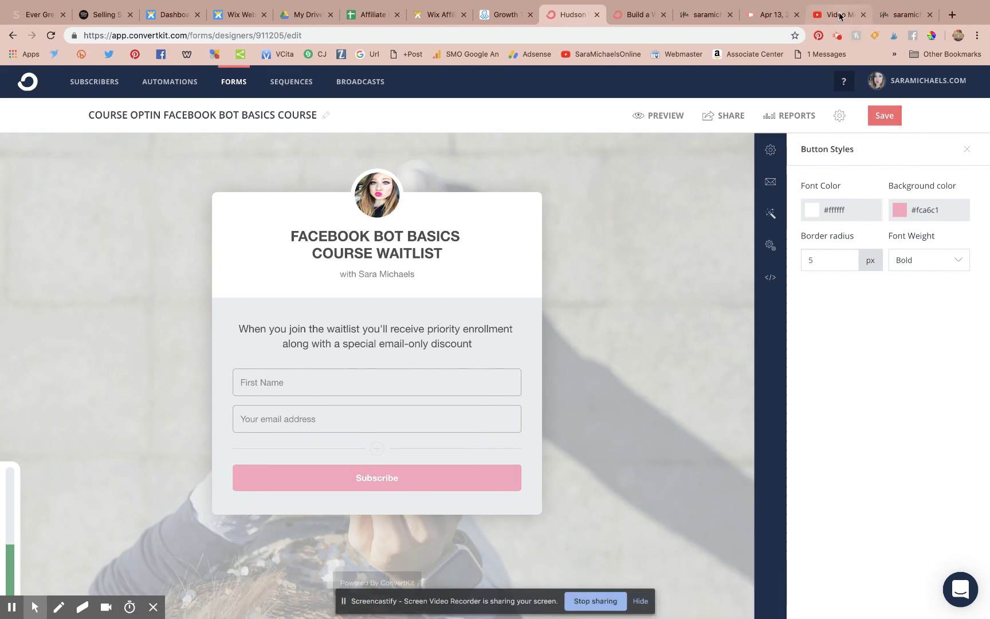
Switch back to the video details page in YouTube Studio.
left_click(841, 17)
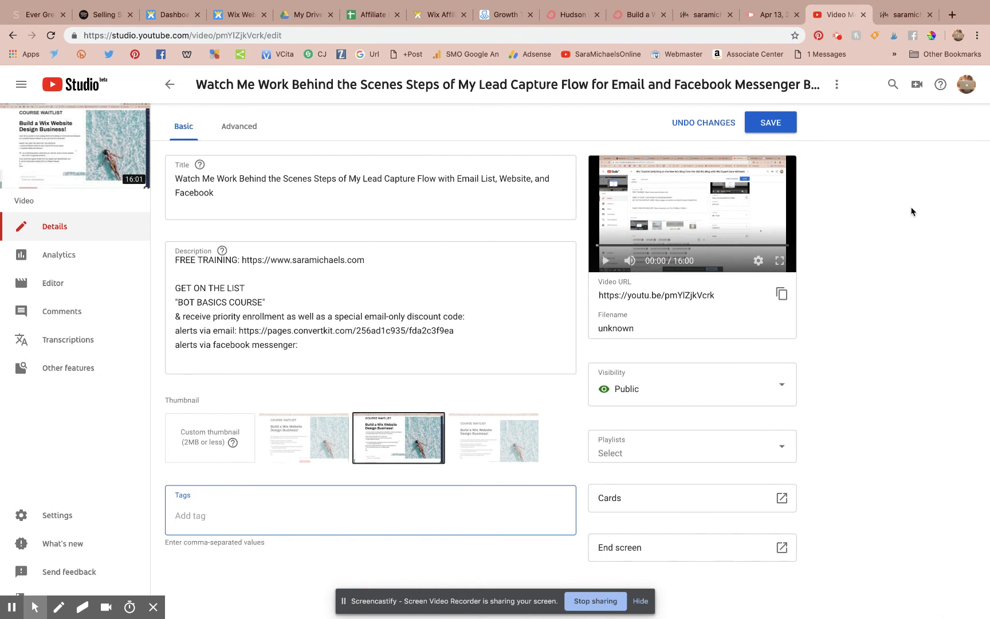
left_click(837, 36)
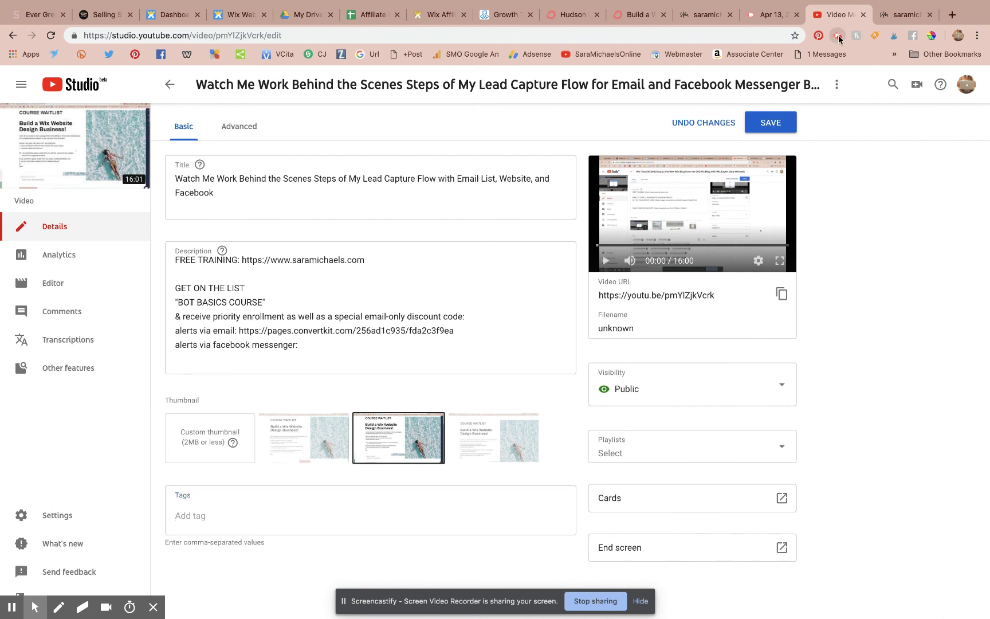